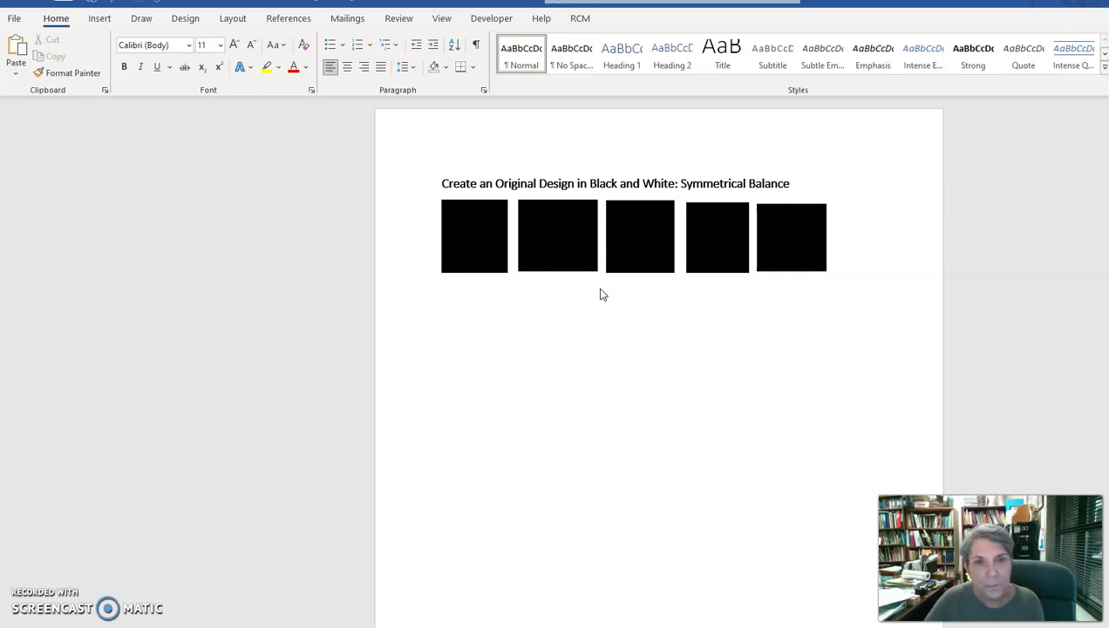
Enlarge the first black square in the row to about double its size and move it below the row.
click(475, 233)
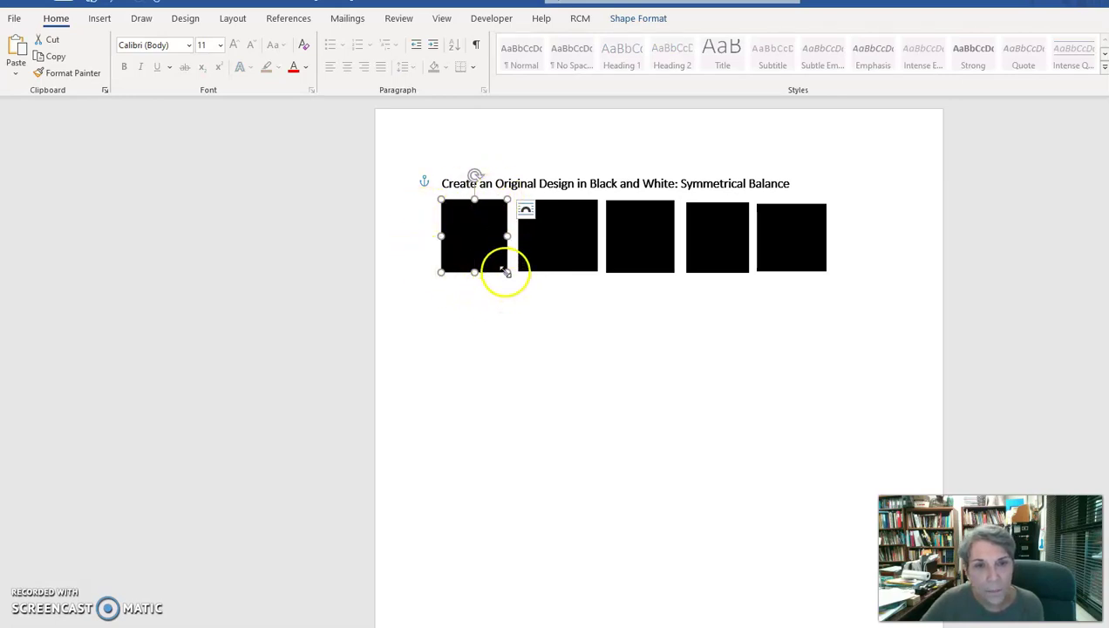
mouse_move(506, 272)
mouse_down()
mouse_move(743, 483)
mouse_move(638, 381)
mouse_move(588, 308)
mouse_move(490, 260)
mouse_move(509, 275)
mouse_up()
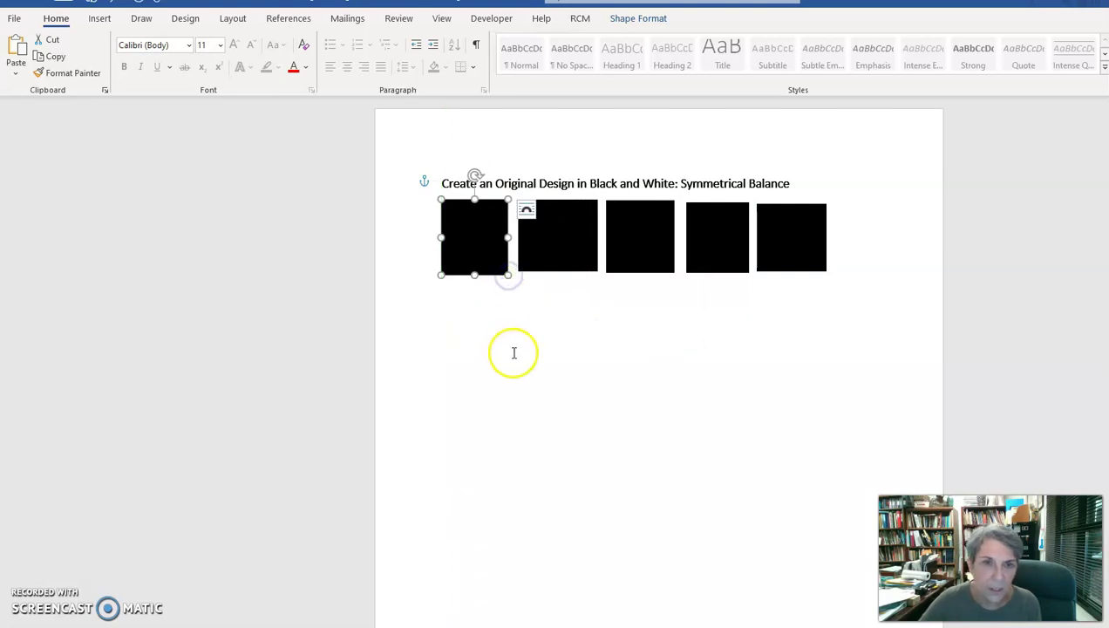
drag(508, 275, 601, 328)
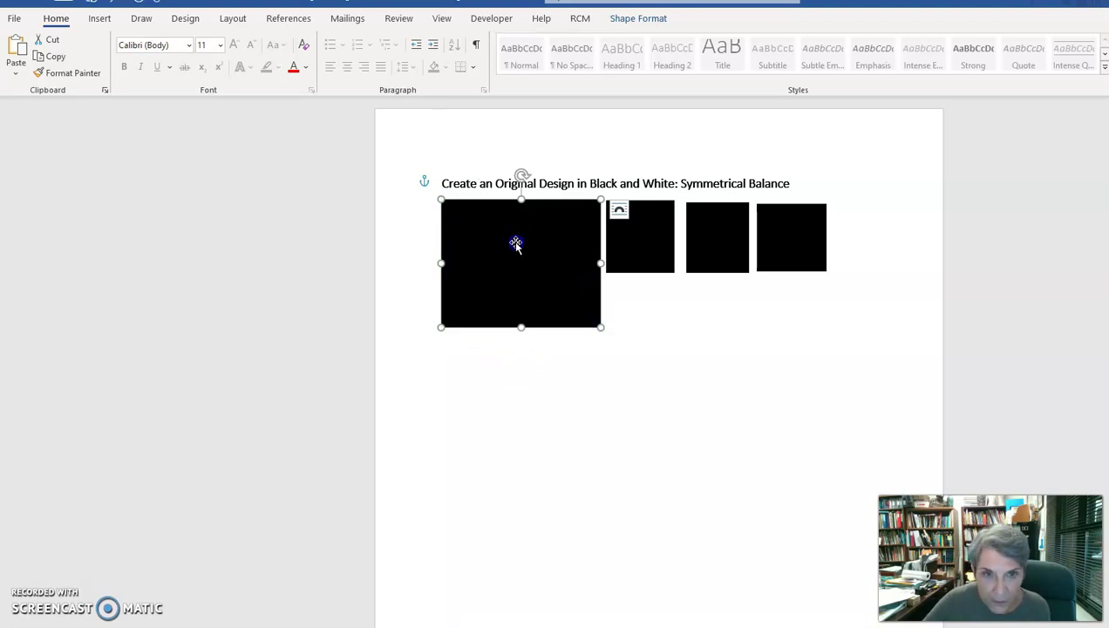
drag(515, 243, 533, 377)
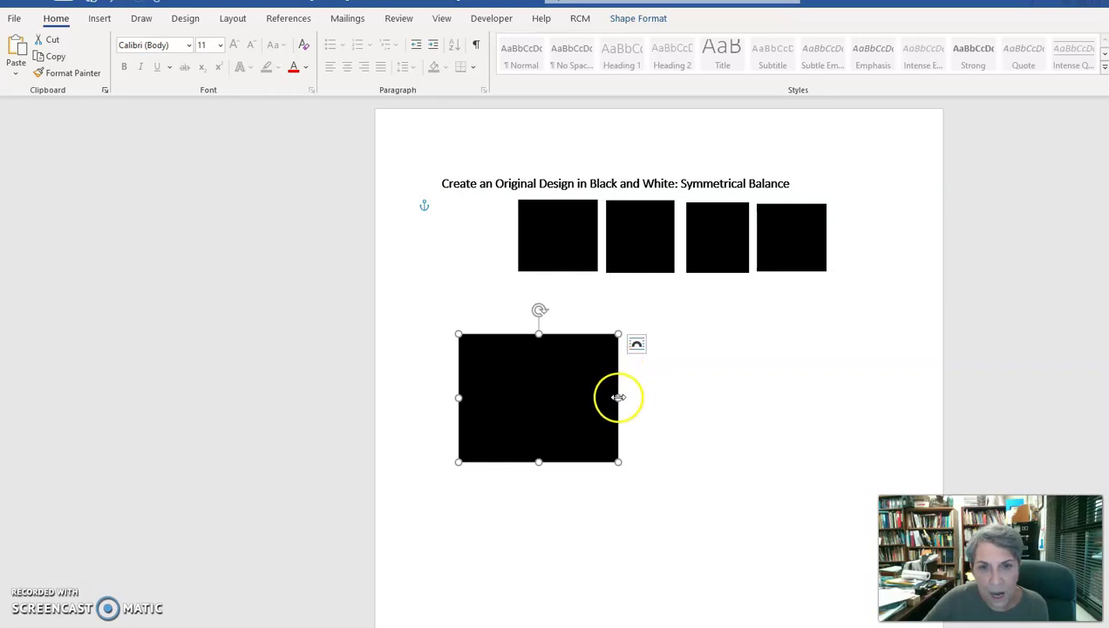
Narrow the enlarged black shape to a square and shrink it to a small rectangle below the row.
drag(618, 397, 586, 391)
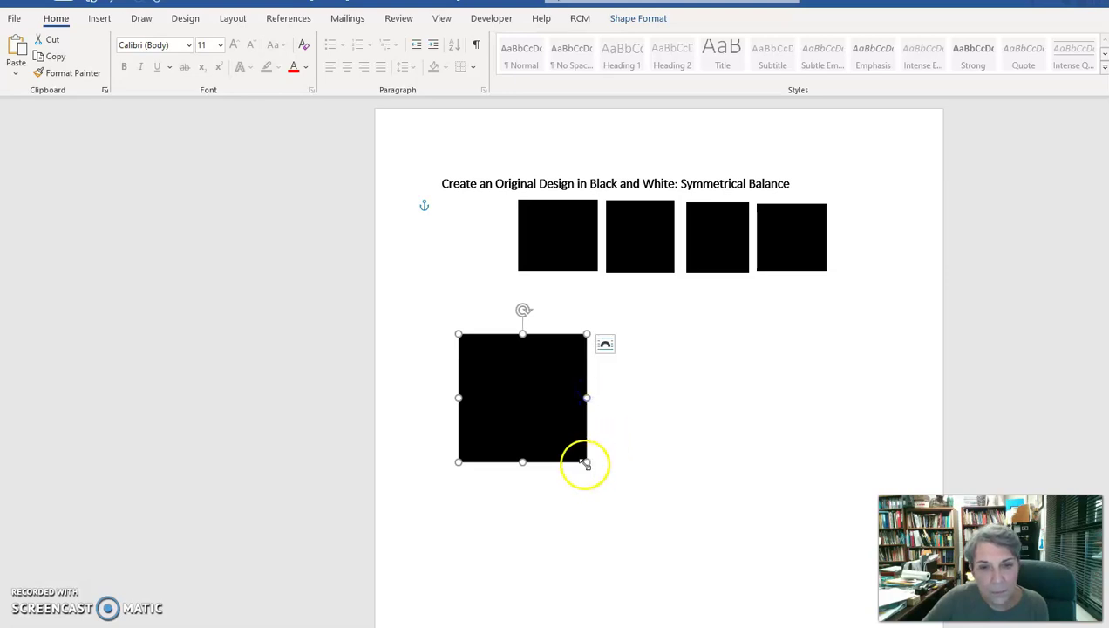
drag(586, 461, 485, 399)
click(590, 338)
click(482, 330)
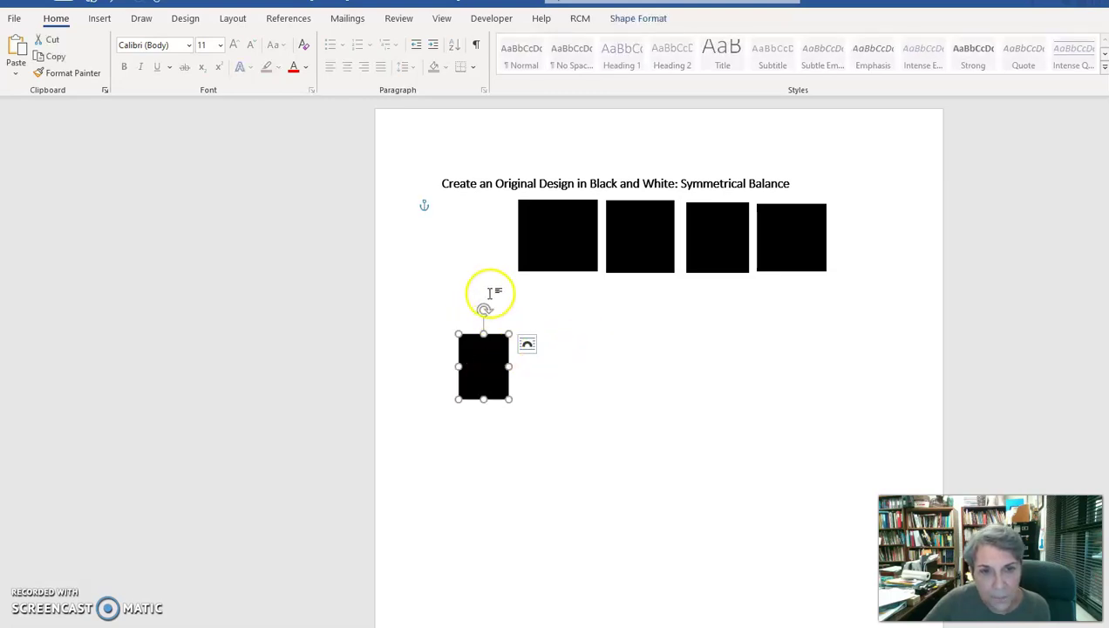
Rotate the small black shape about 45 degrees into a diamond and enlarge it slightly.
drag(485, 311, 526, 325)
click(586, 421)
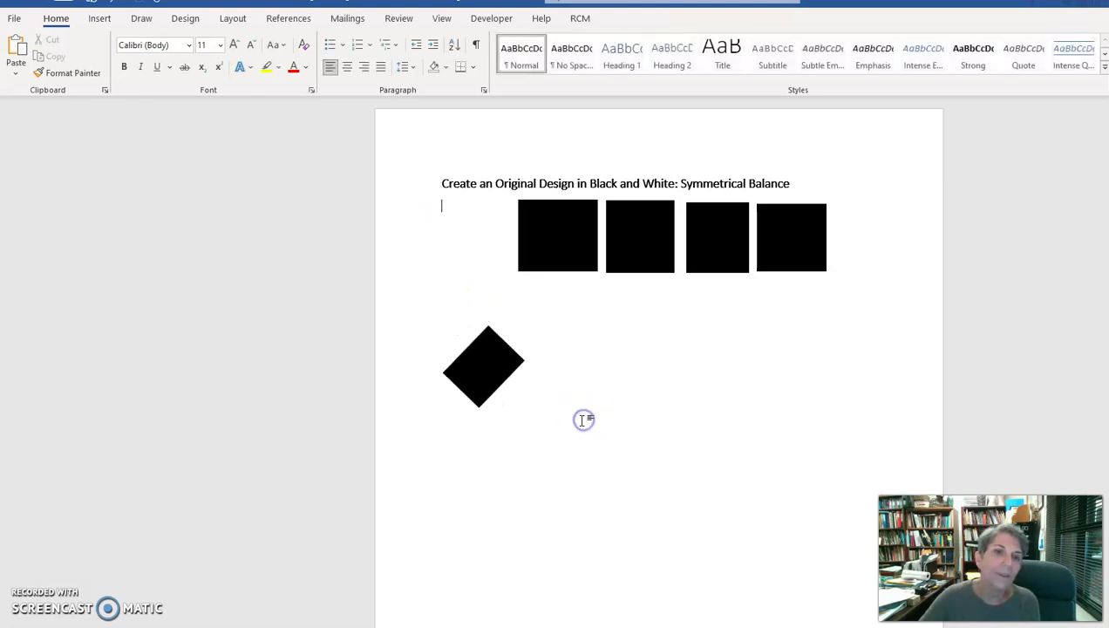
click(484, 365)
drag(503, 385, 506, 388)
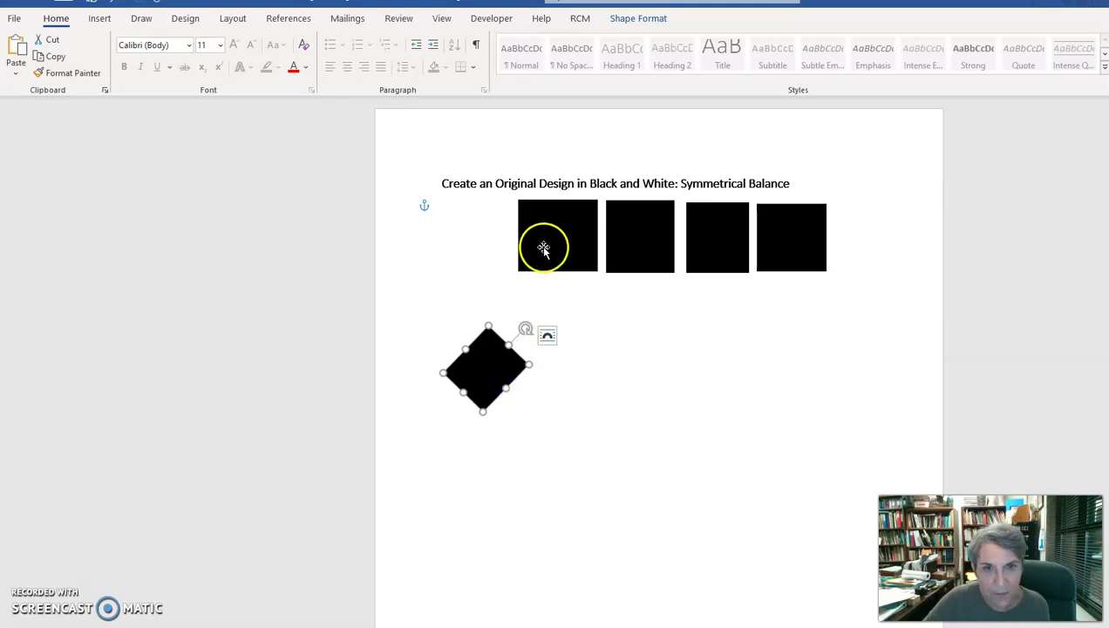
click(605, 348)
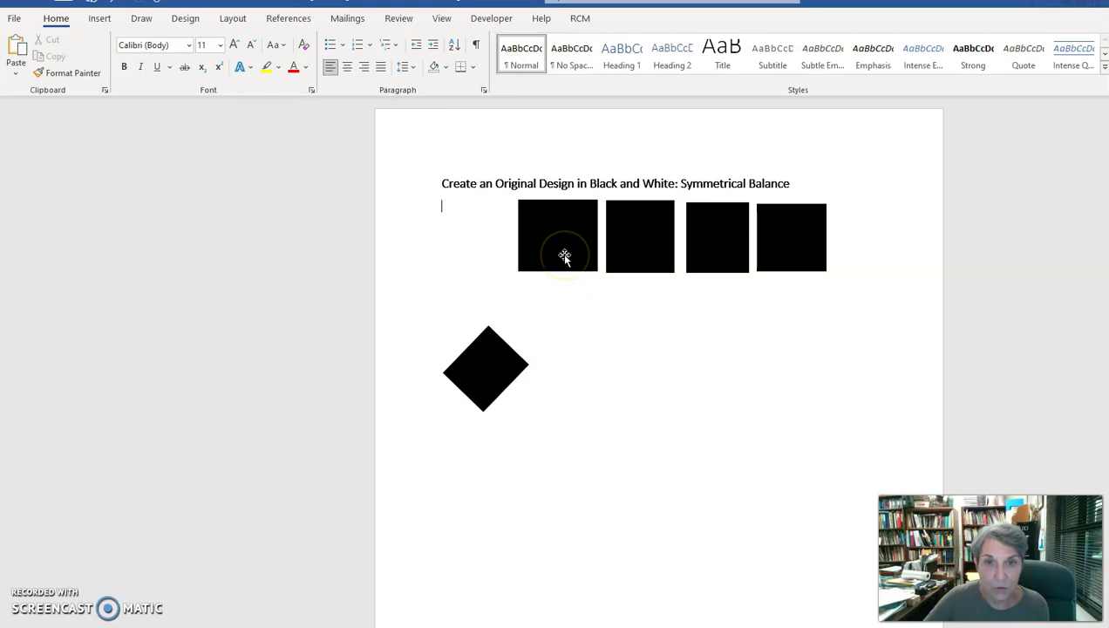
Move the black diamond up to the empty first place in the row and cut it from the page.
click(492, 367)
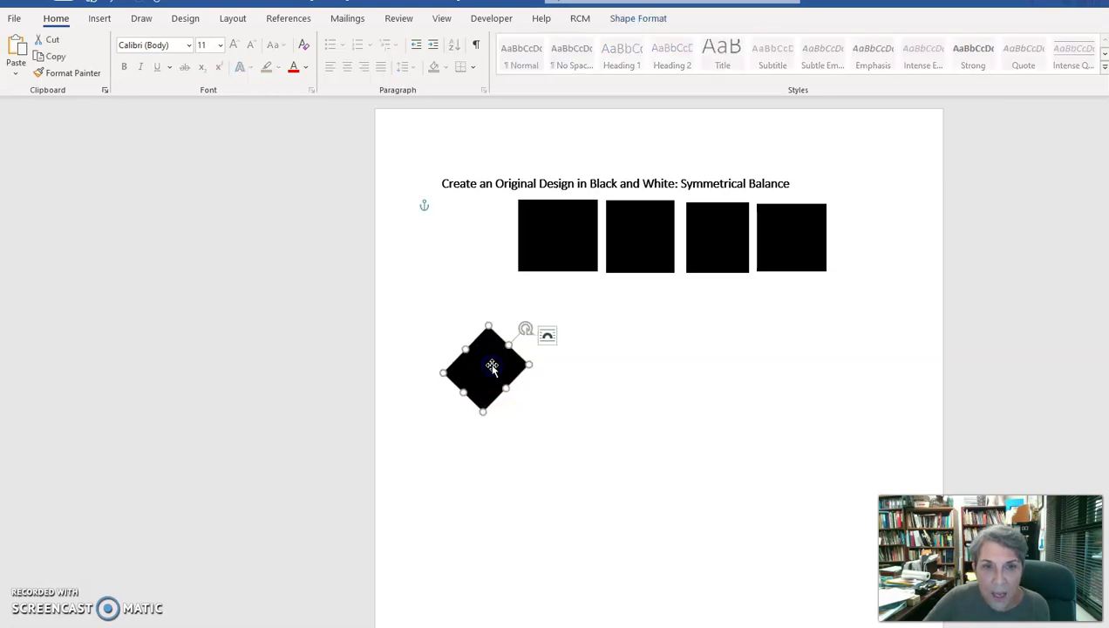
click(487, 369)
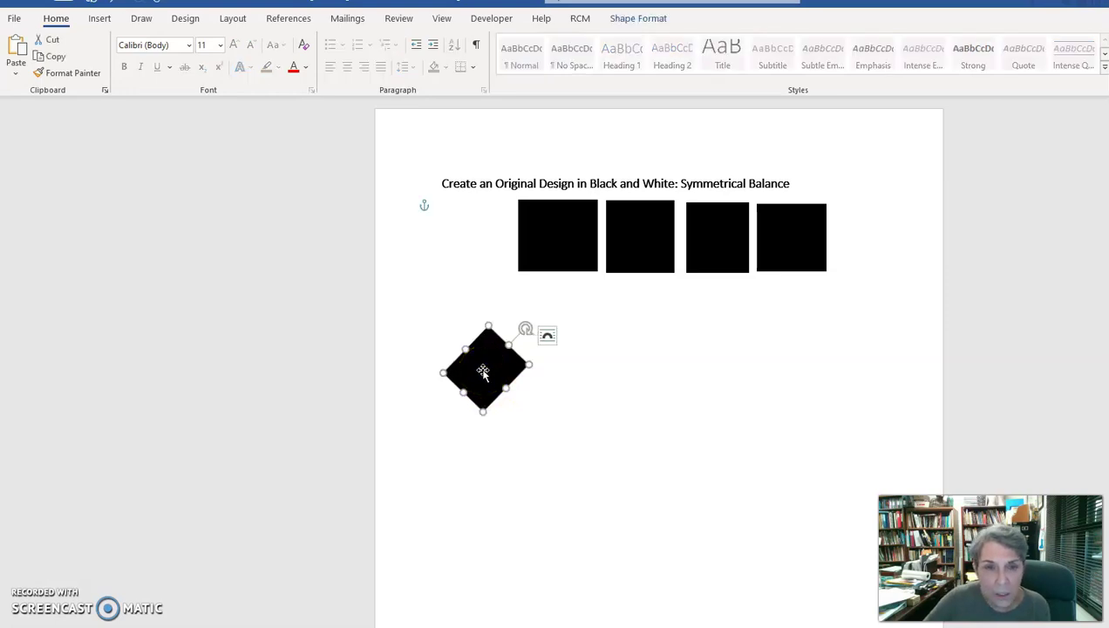
drag(482, 369, 472, 239)
click(545, 398)
click(456, 231)
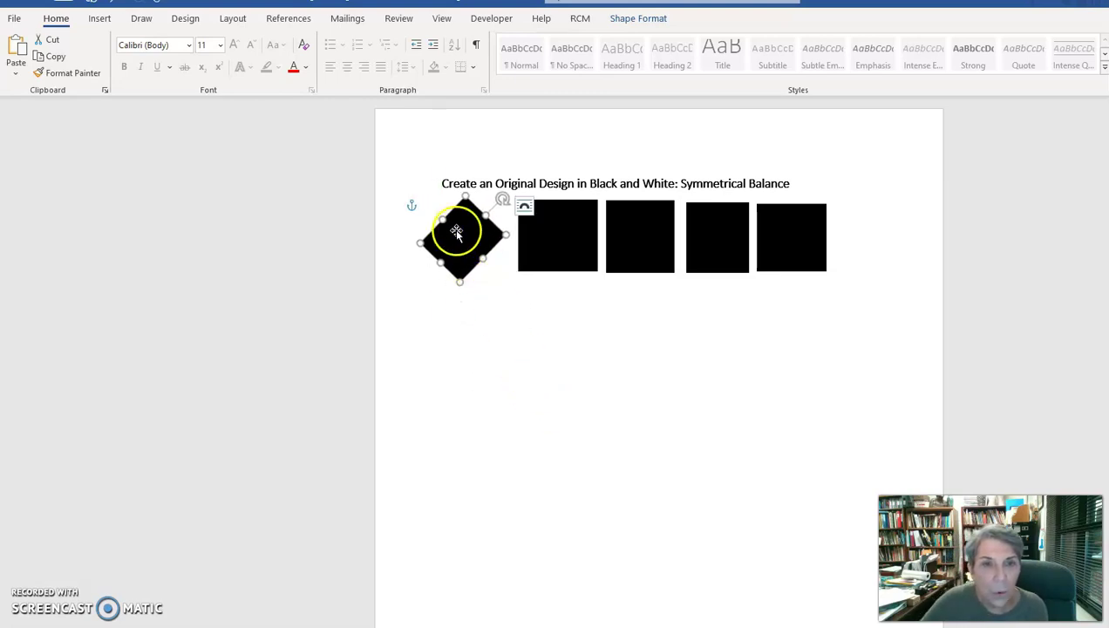
right_click(462, 242)
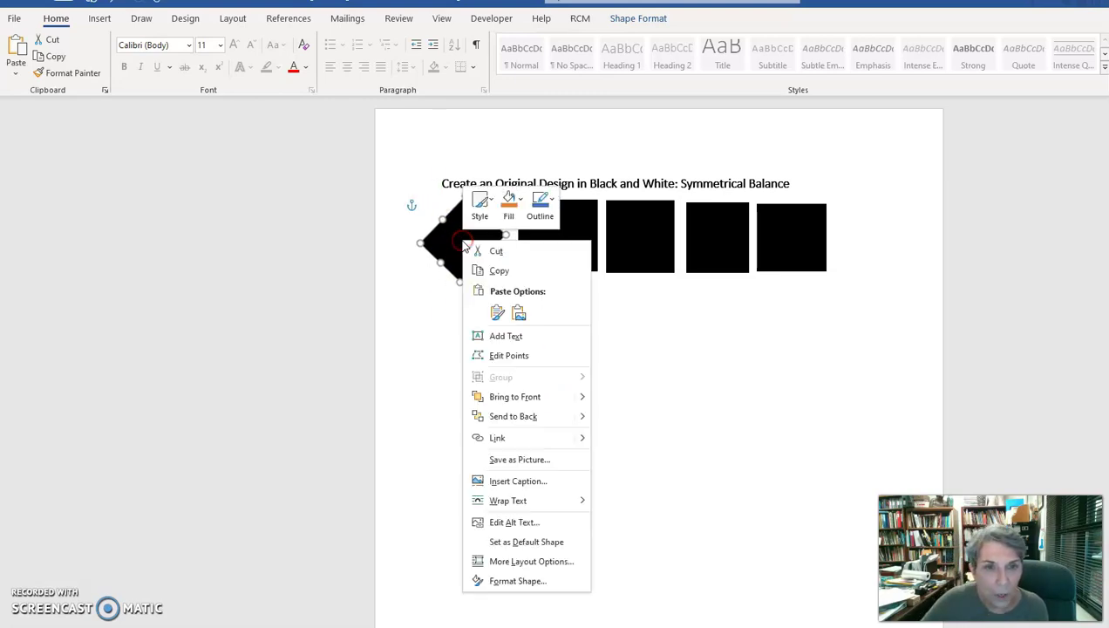
click(516, 253)
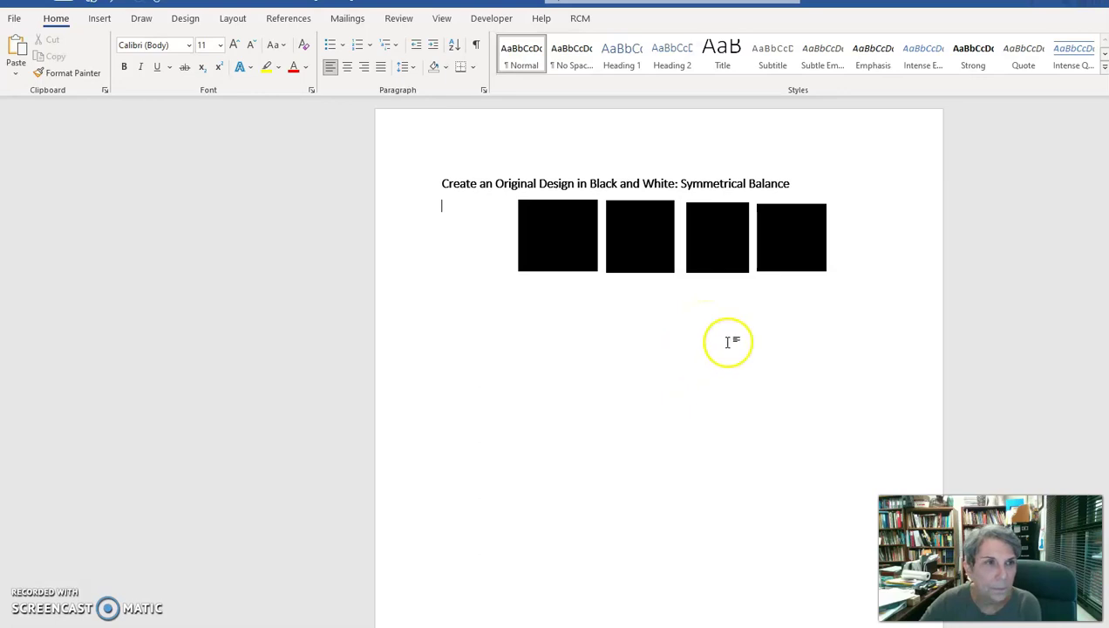
Insert a roughly square rectangle below the row's empty first place and apply the black shape style.
click(100, 20)
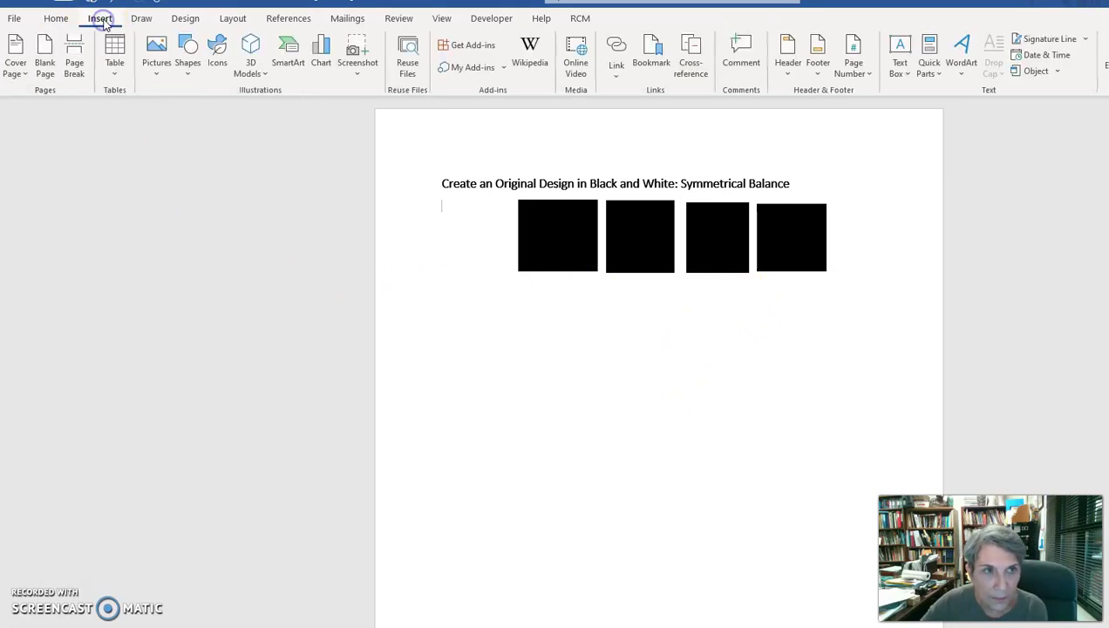
click(188, 76)
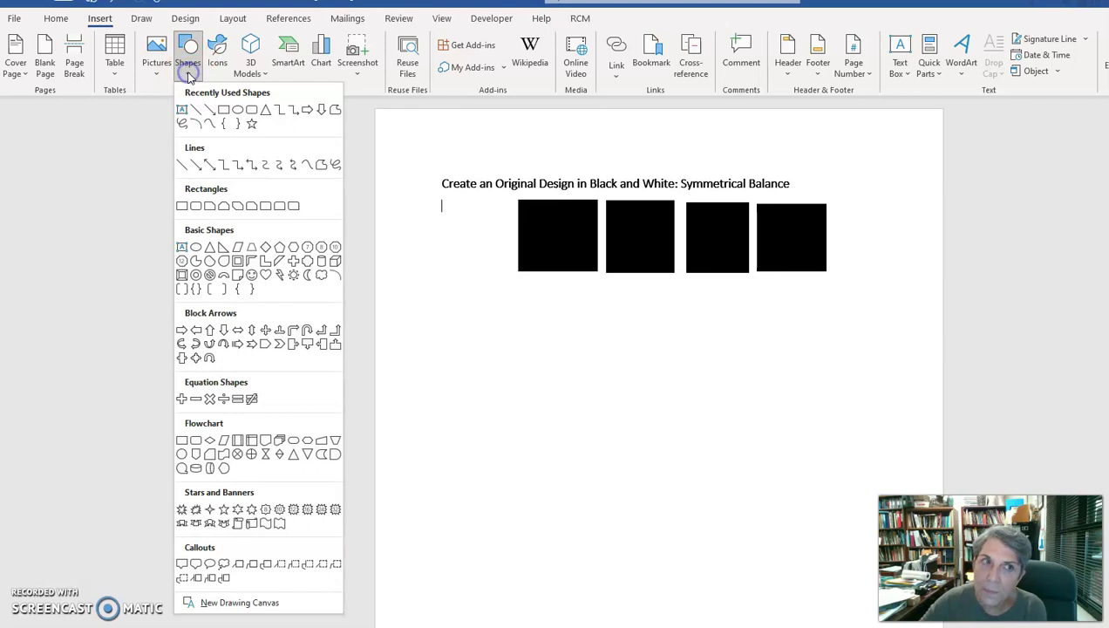
click(224, 112)
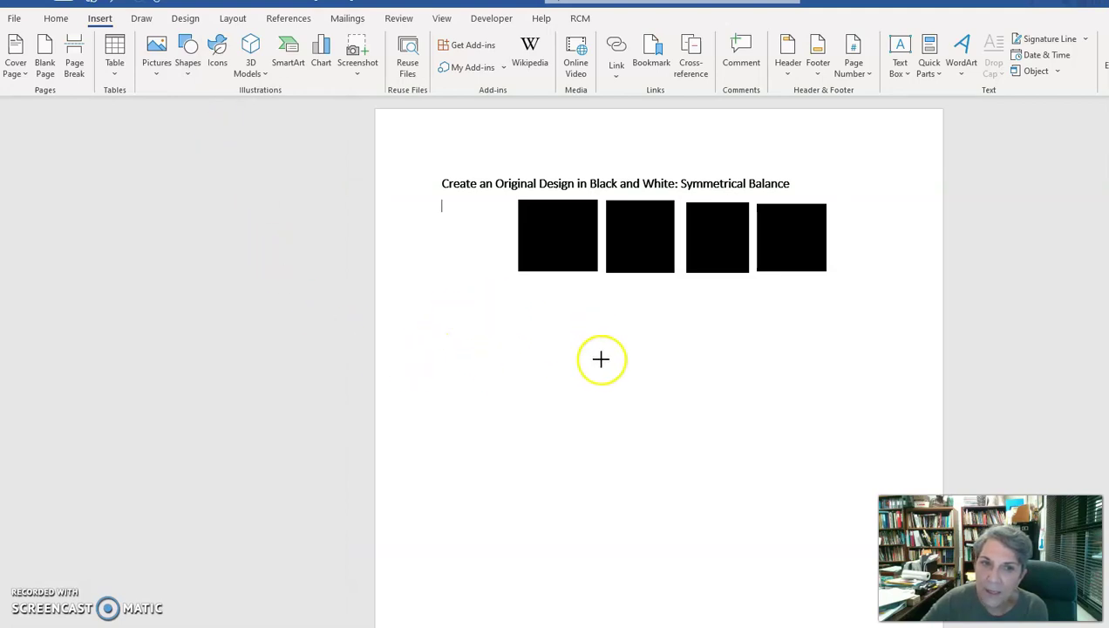
drag(449, 322, 519, 388)
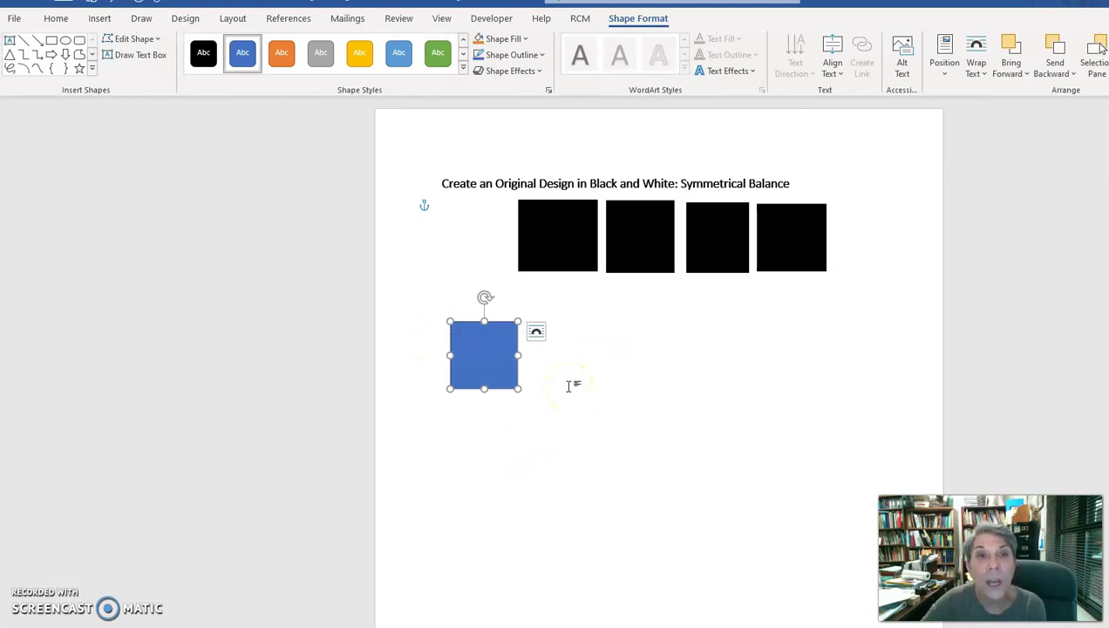
click(203, 54)
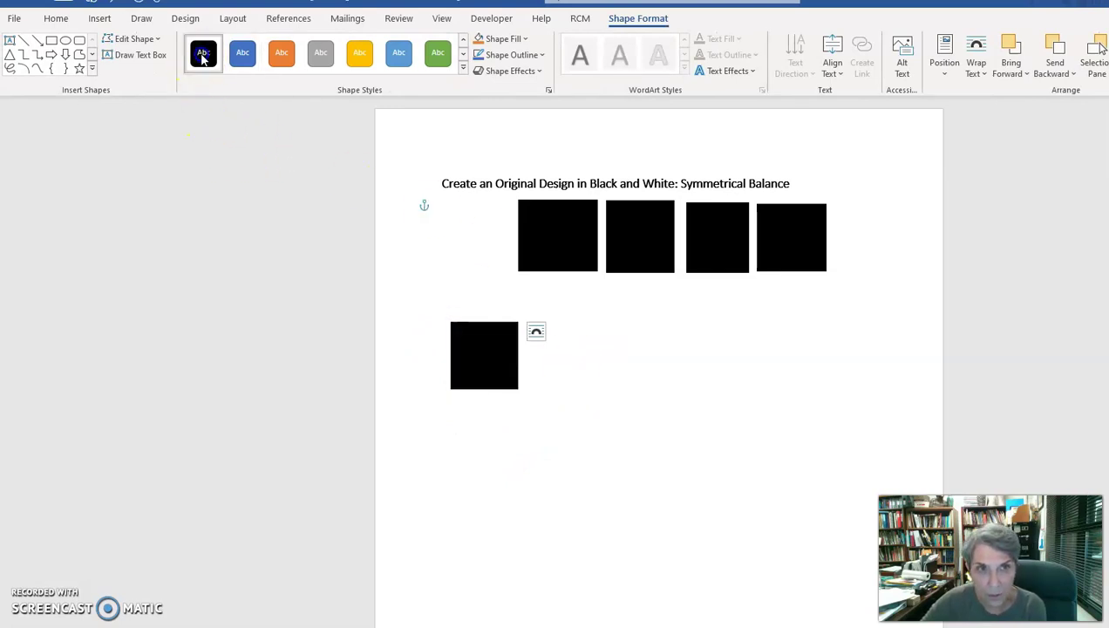
Move the new black square into the row's first place and match its size to the neighbouring squares.
drag(505, 353, 511, 272)
click(552, 349)
click(471, 255)
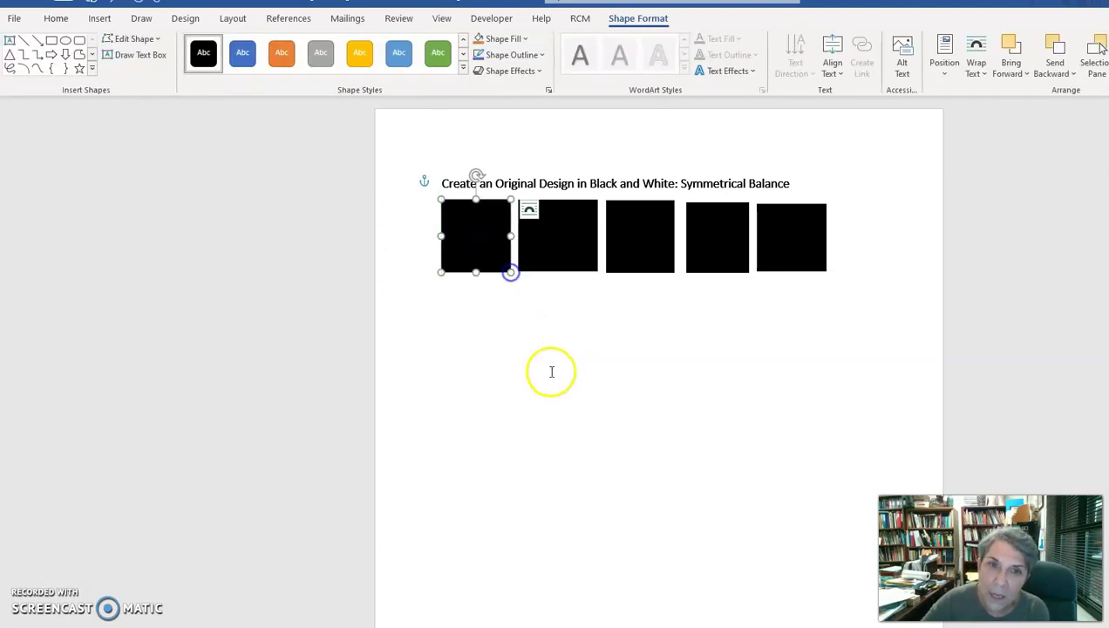
click(551, 371)
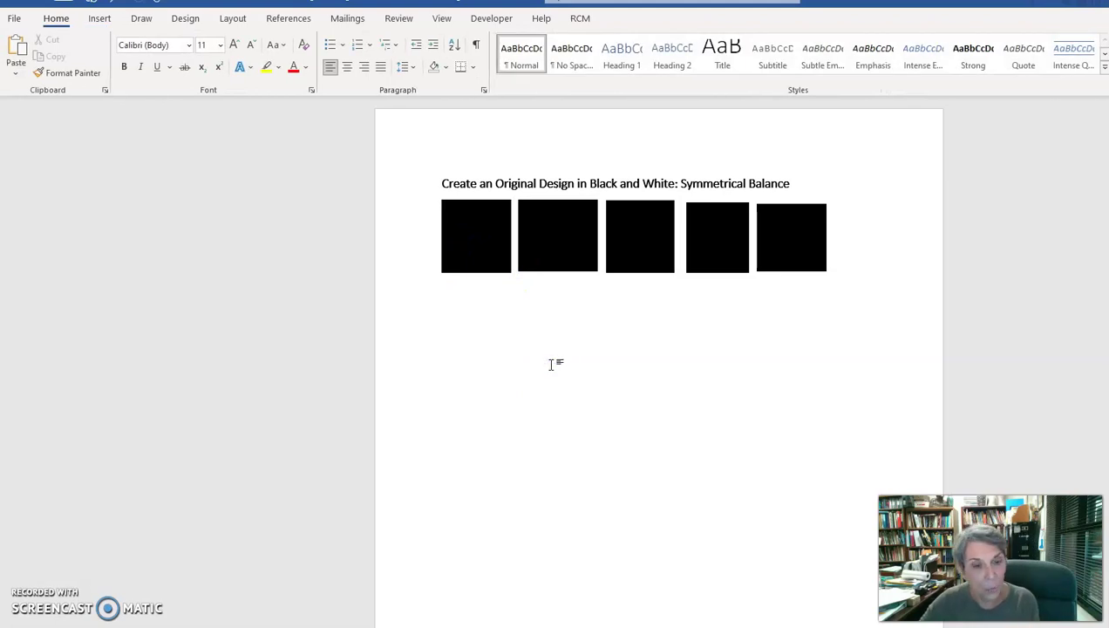
Make the fourth square in the row slightly taller and the fifth slightly larger.
click(705, 247)
drag(747, 273, 748, 276)
click(811, 266)
drag(827, 270, 833, 275)
click(743, 392)
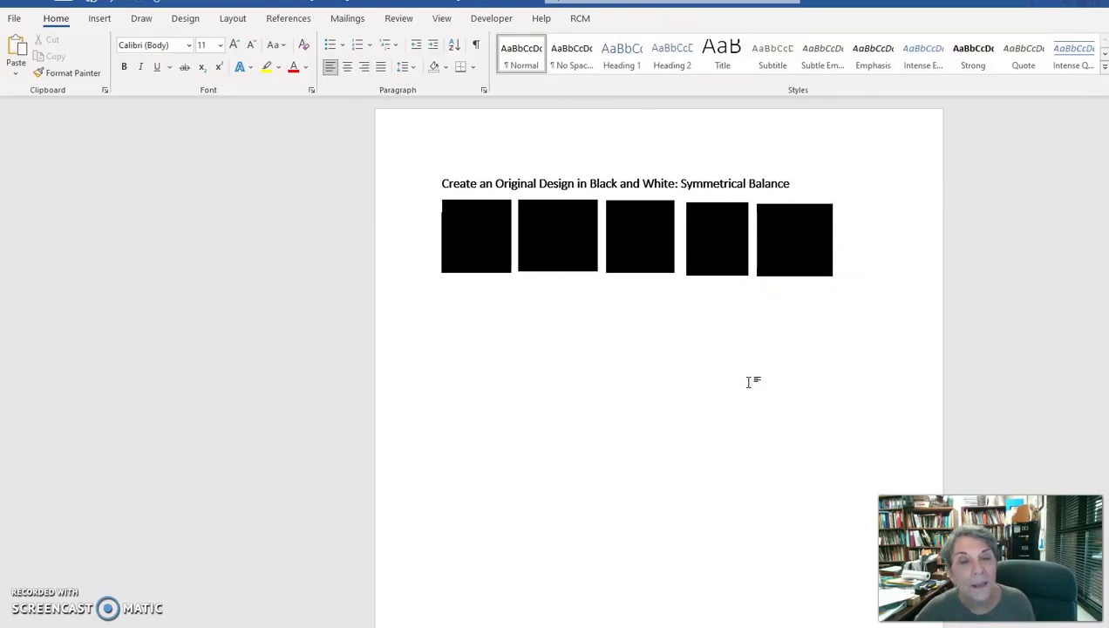
click(747, 378)
click(745, 365)
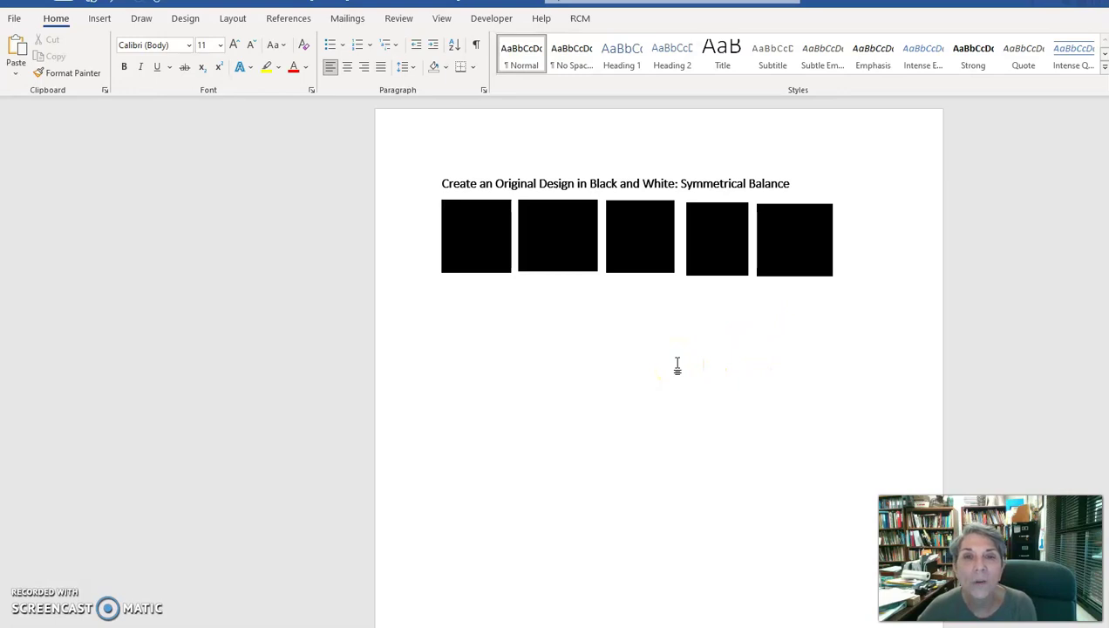
Enlarge the first square into a tall rectangle and place it below the row, flush with the left margin.
click(483, 254)
drag(511, 273, 648, 513)
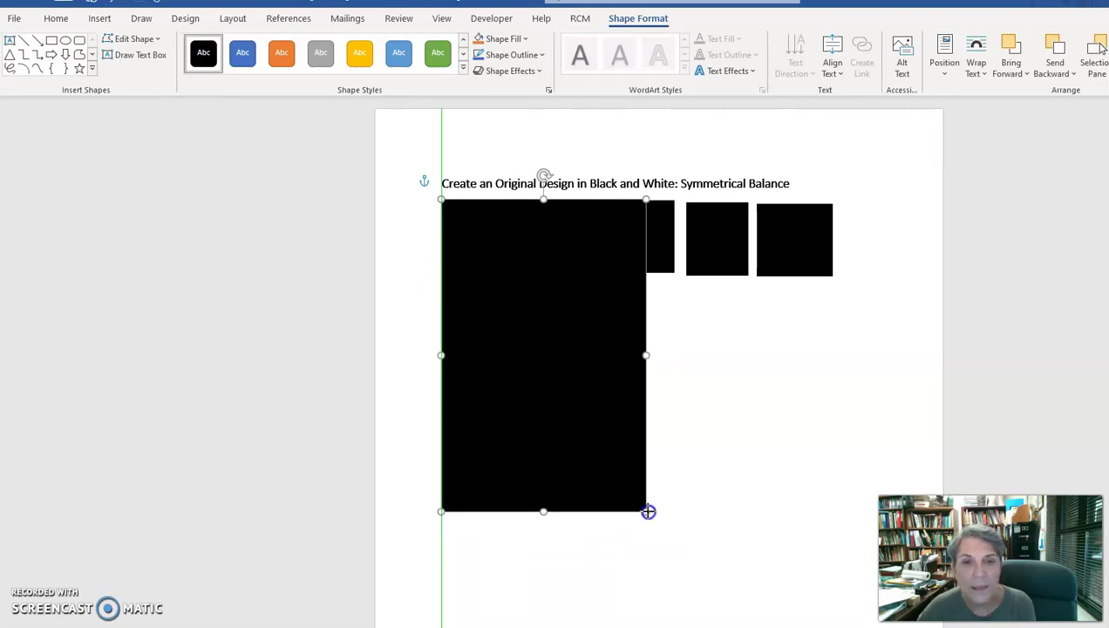
drag(557, 371, 566, 449)
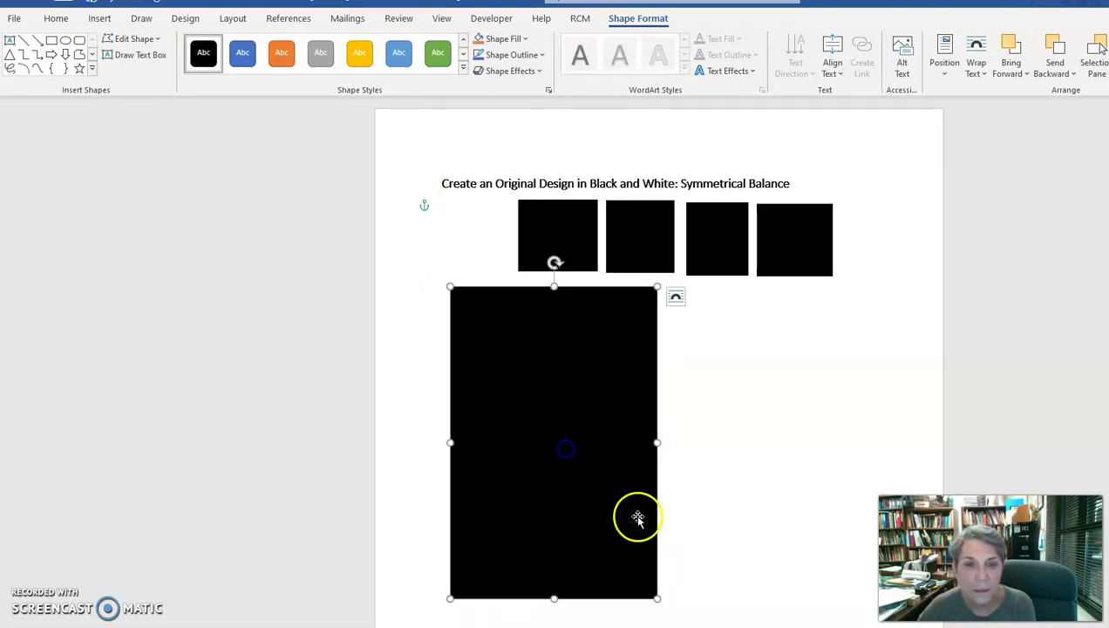
drag(656, 601, 650, 594)
drag(528, 459, 518, 446)
Try the row's second square beside the tall rectangle's lower right corner, and return it to the row.
drag(557, 241, 689, 559)
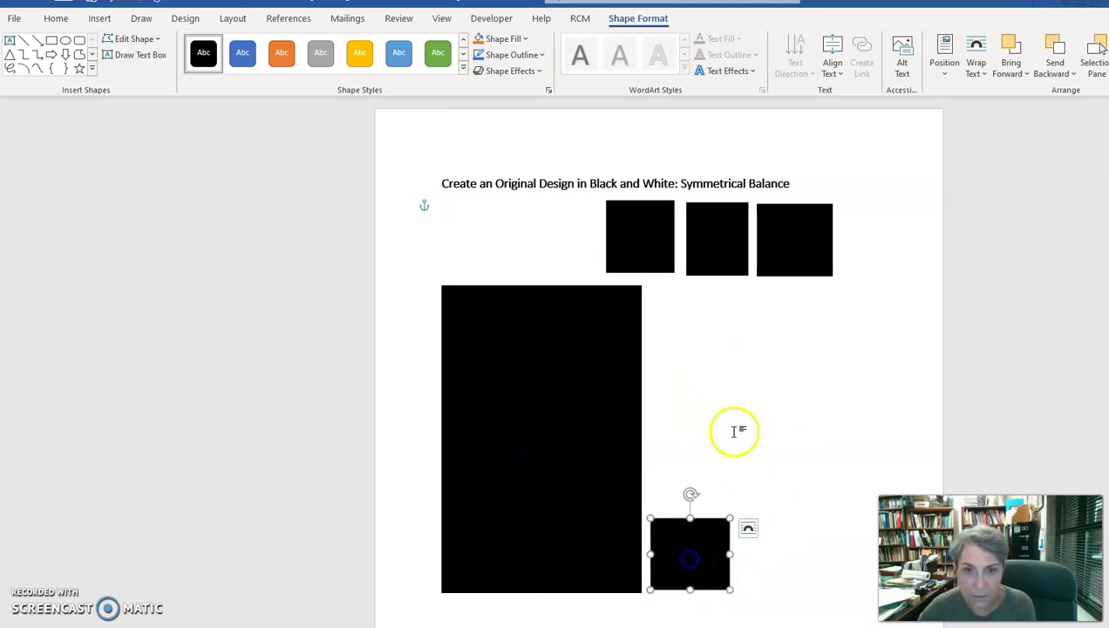
click(755, 404)
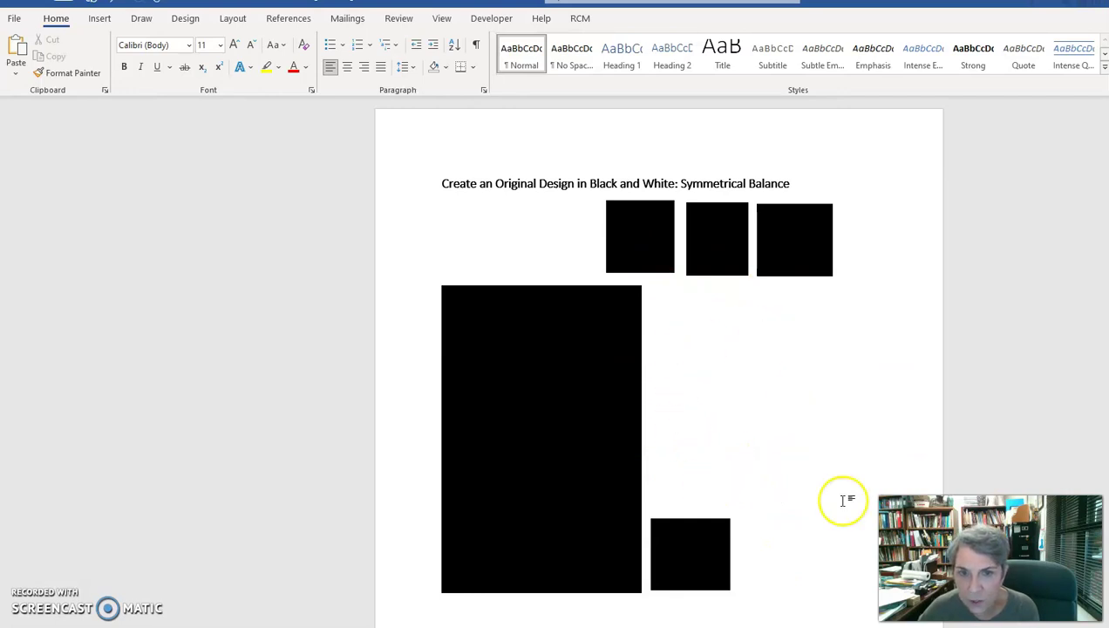
click(707, 414)
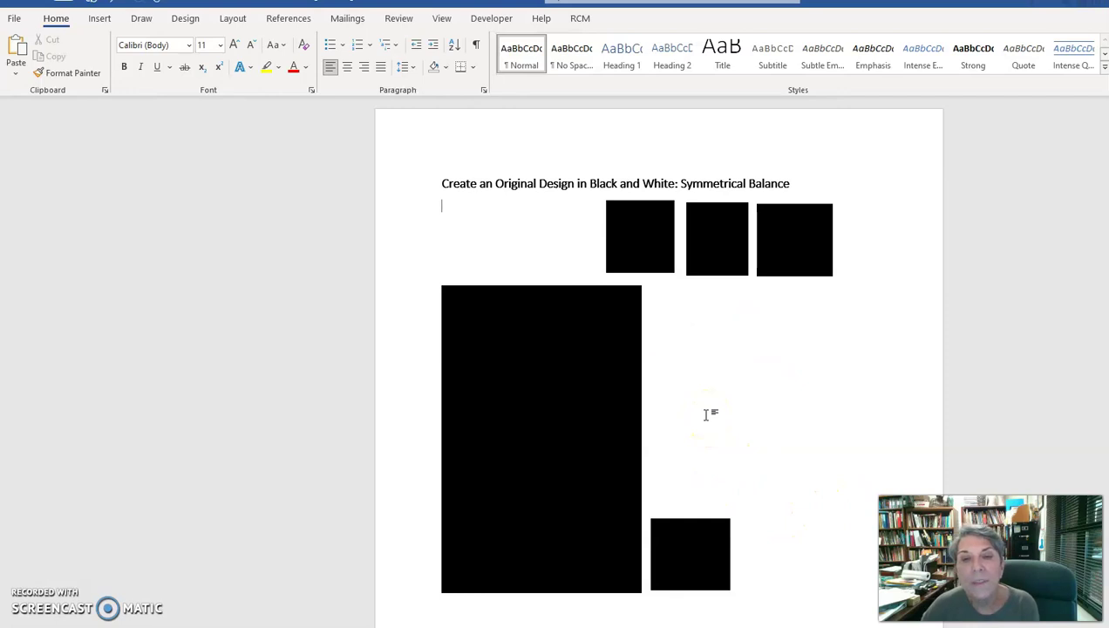
click(786, 253)
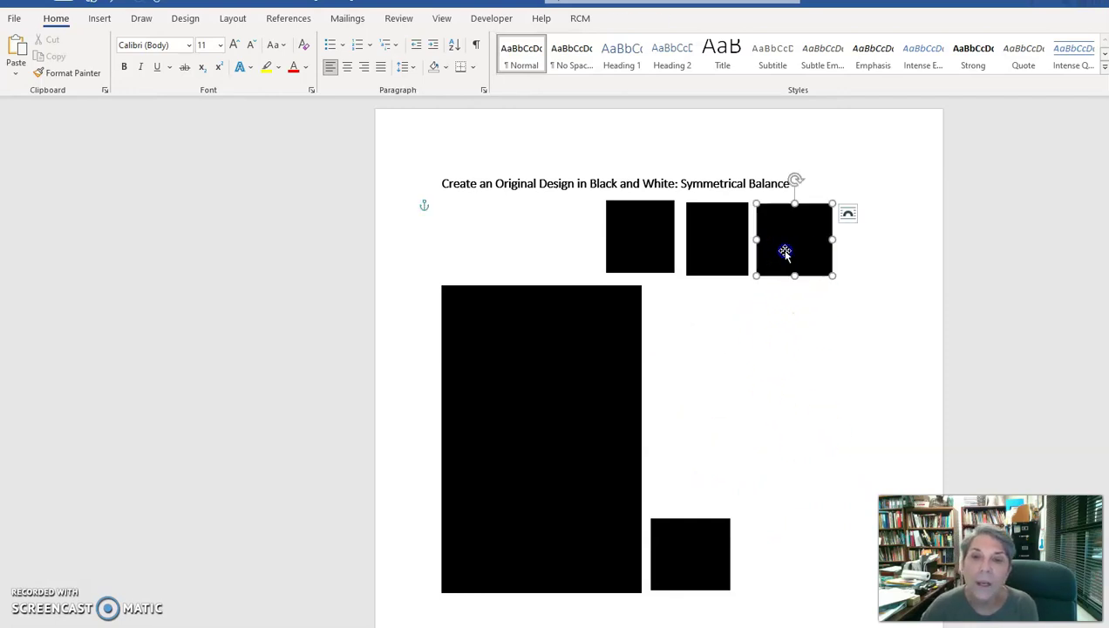
drag(713, 554, 551, 240)
Make the tall black rectangle slightly narrower and shorter from its lower right corner.
click(809, 266)
click(604, 437)
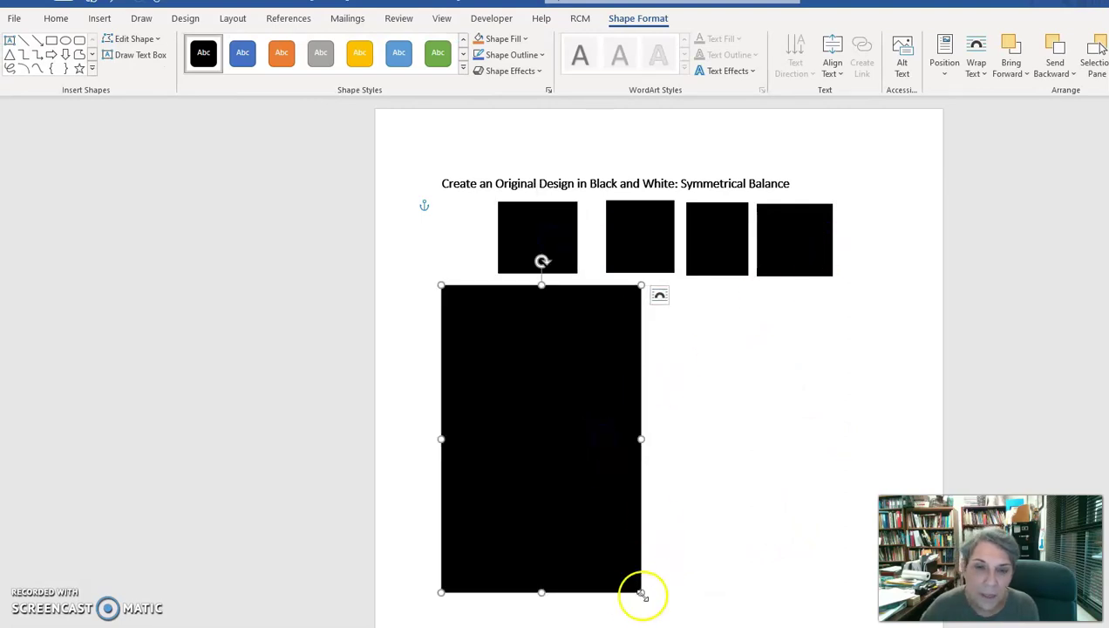
drag(640, 594, 616, 588)
Enlarge the row's last square into a second tall rectangle matching the first one's height and place it to the right of it.
click(794, 255)
drag(832, 275, 873, 434)
drag(807, 245, 686, 338)
drag(746, 519, 766, 588)
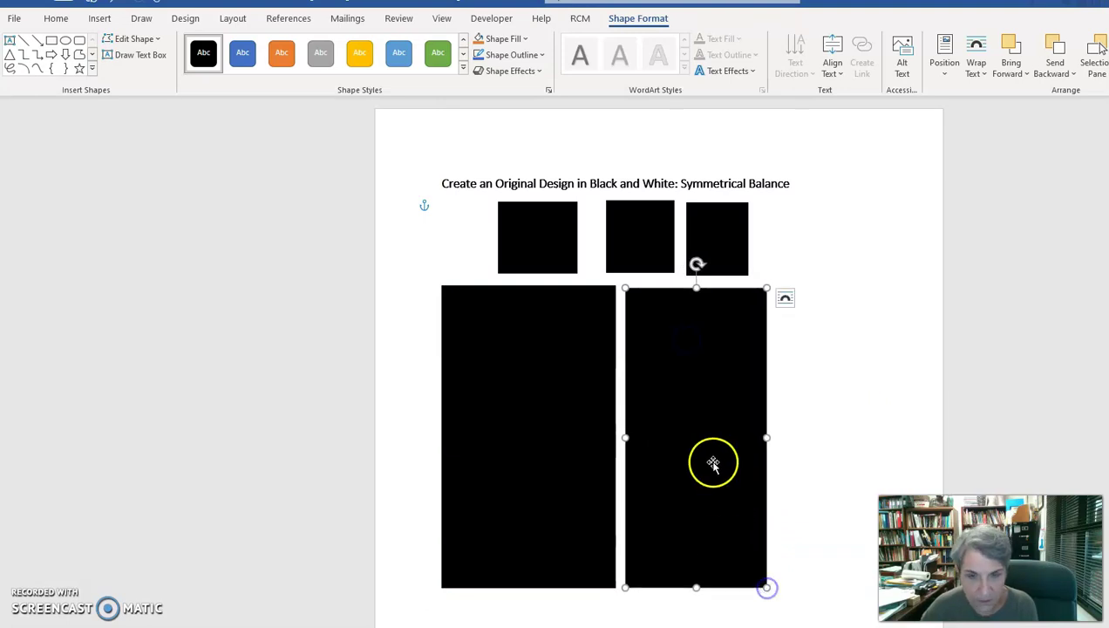
drag(768, 287, 775, 286)
drag(706, 462, 728, 442)
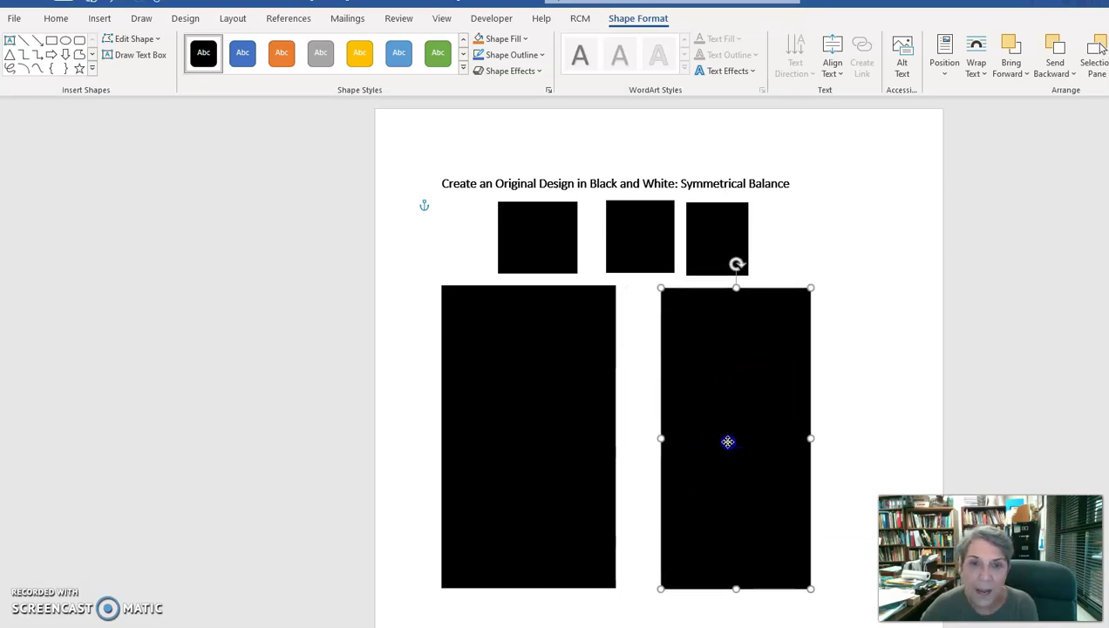
Move two small squares to the page's upper right area and shift the second tall rectangle closer to the first.
drag(734, 229, 864, 156)
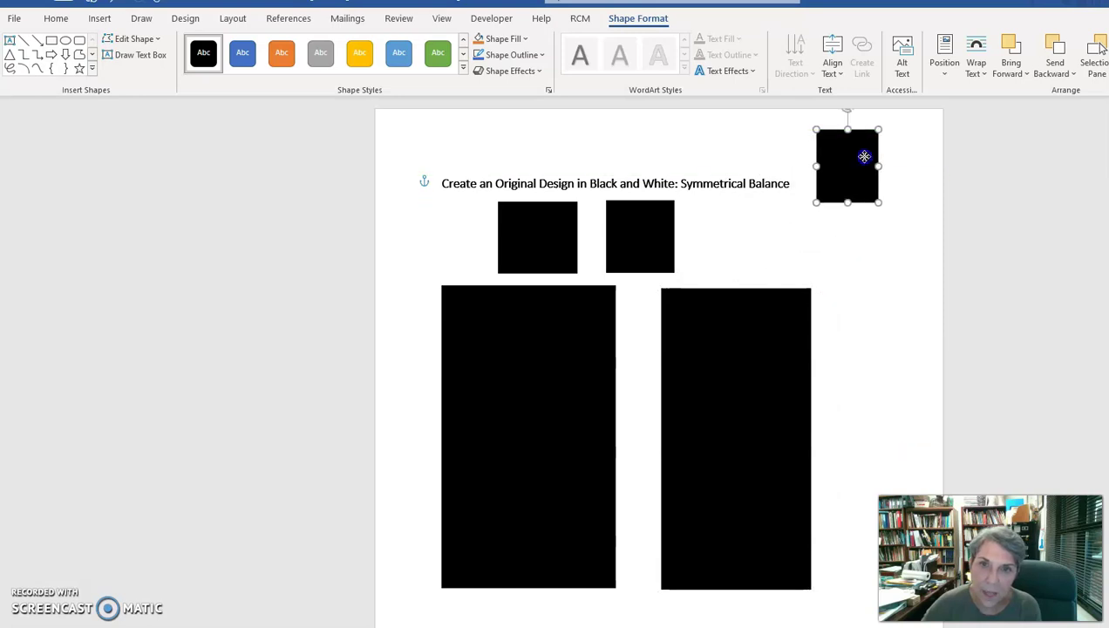
drag(633, 261, 769, 192)
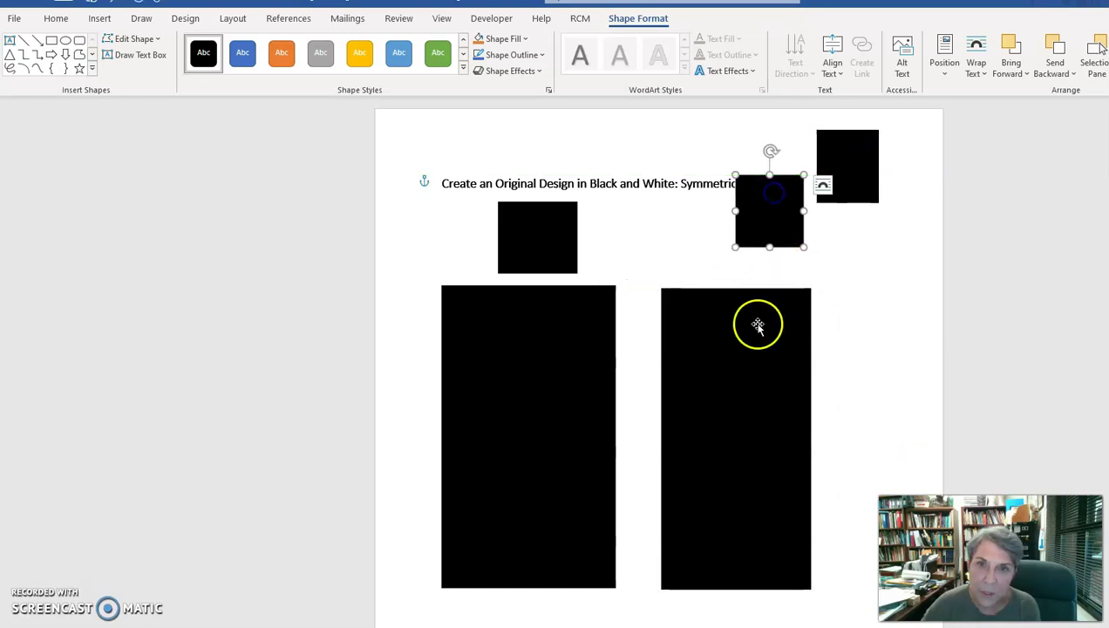
mouse_move(747, 437)
mouse_down()
mouse_move(779, 435)
mouse_move(730, 431)
mouse_up()
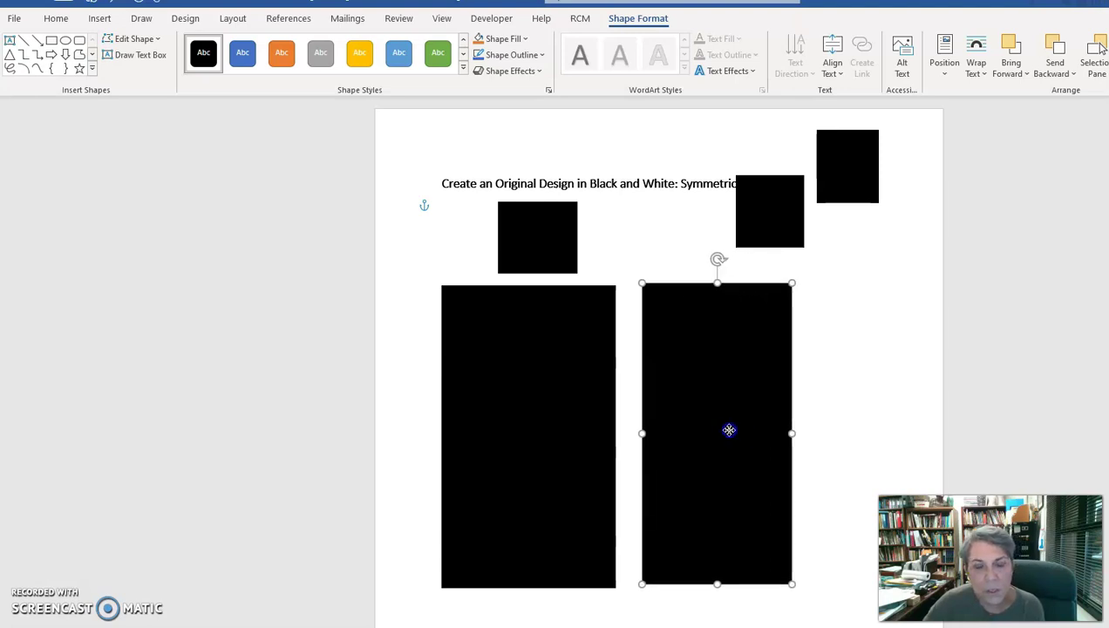
Shrink the second tall rectangle to a small square and place it to the right of the tall rectangle's upper part.
drag(791, 283, 717, 496)
drag(675, 563, 750, 346)
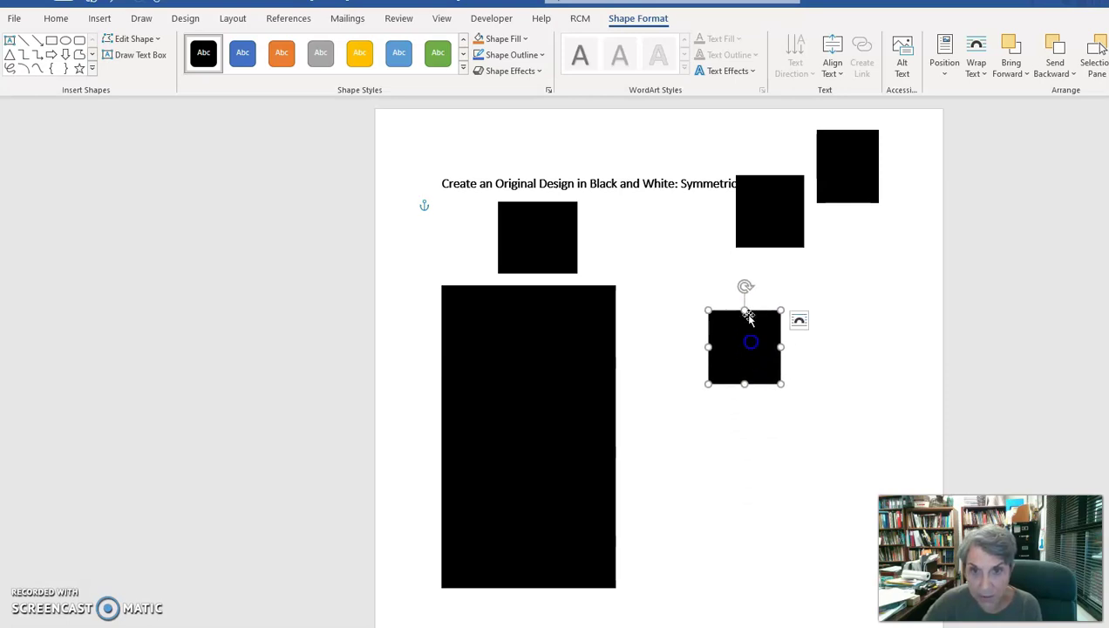
Try arranging the other three small squares with this one into a cross around a white square.
drag(770, 199, 813, 404)
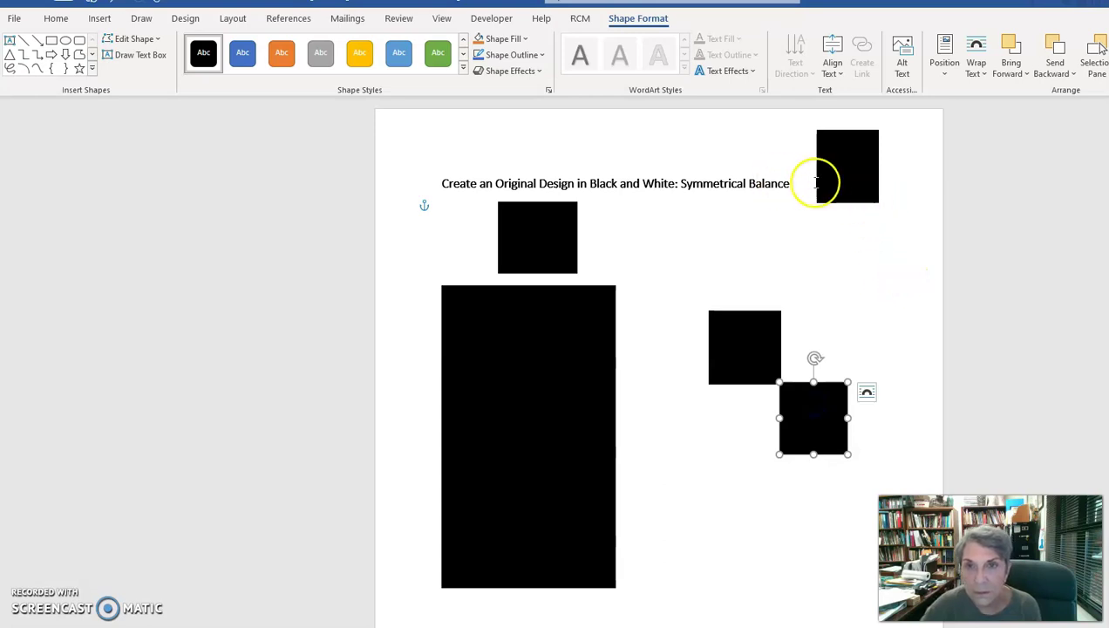
drag(844, 181, 712, 539)
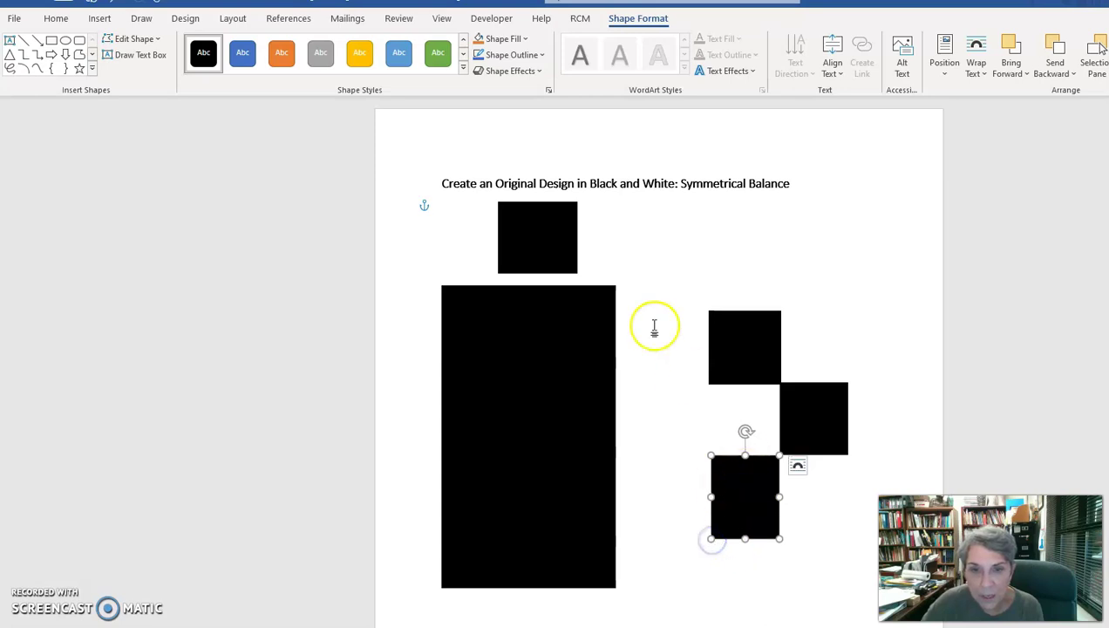
drag(538, 232, 671, 410)
drag(708, 451, 710, 459)
click(737, 497)
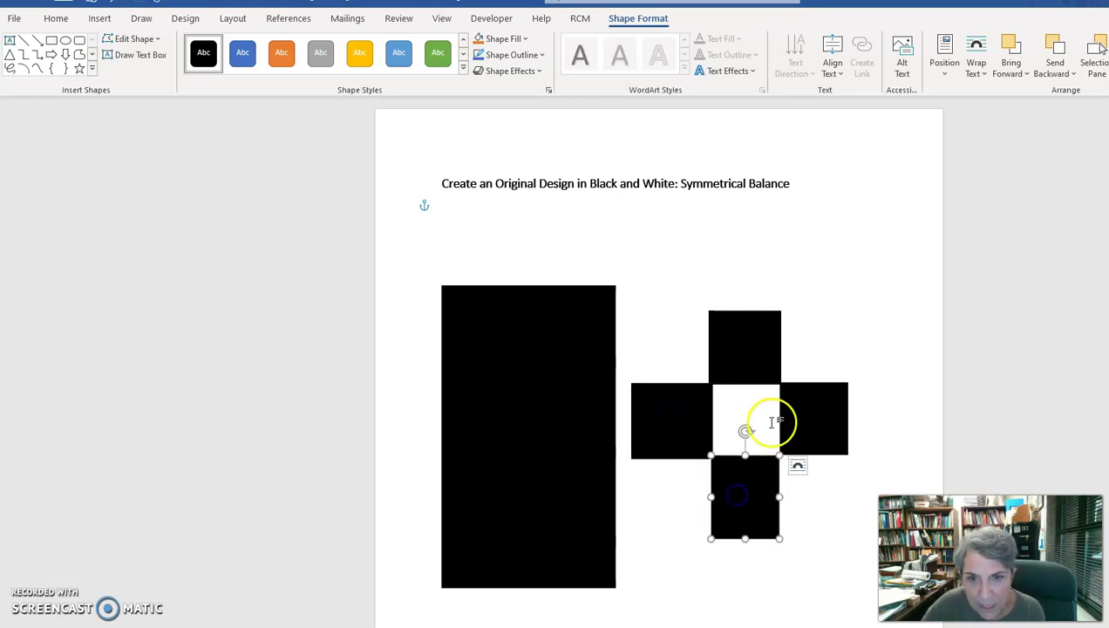
click(793, 514)
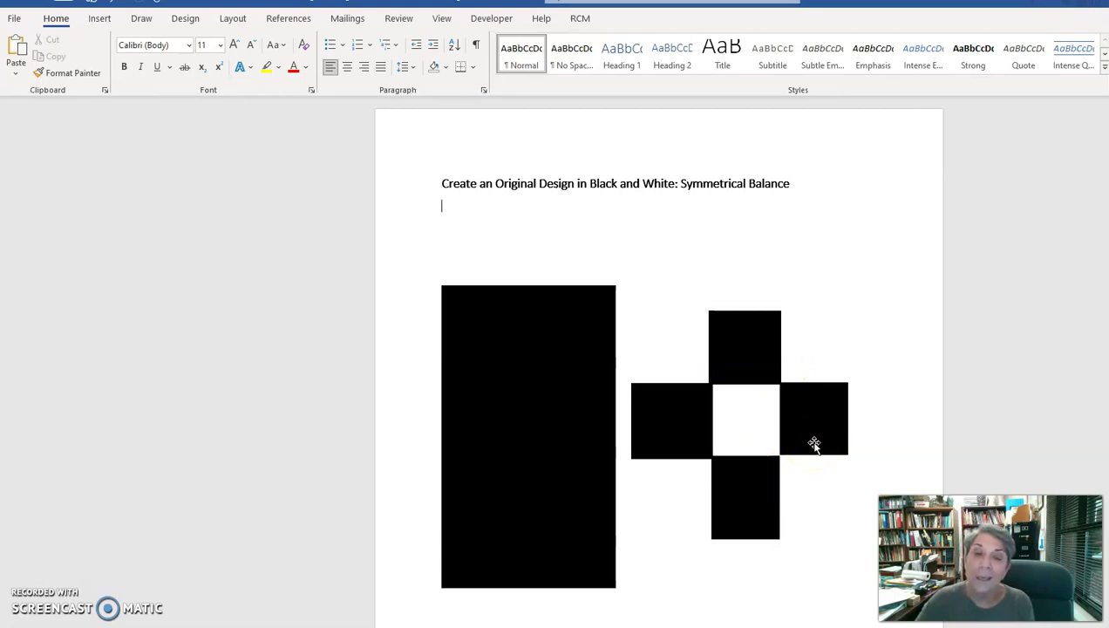
Break up the cross by moving its top and right squares to the page's upper right area and its left square upward.
drag(747, 353, 834, 186)
drag(827, 408, 777, 230)
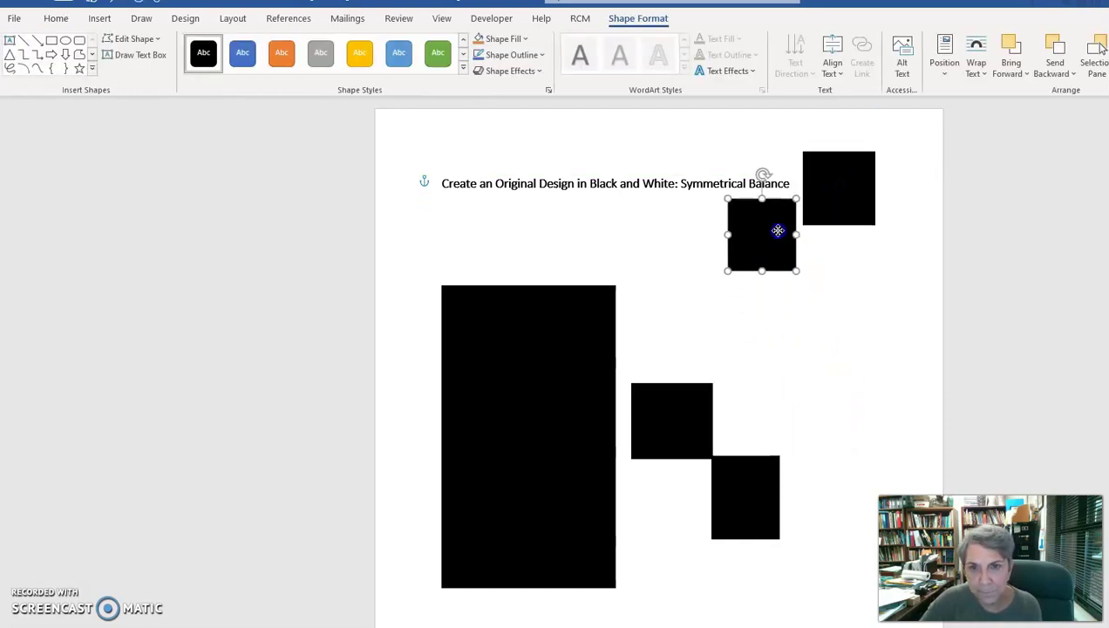
drag(673, 423, 681, 341)
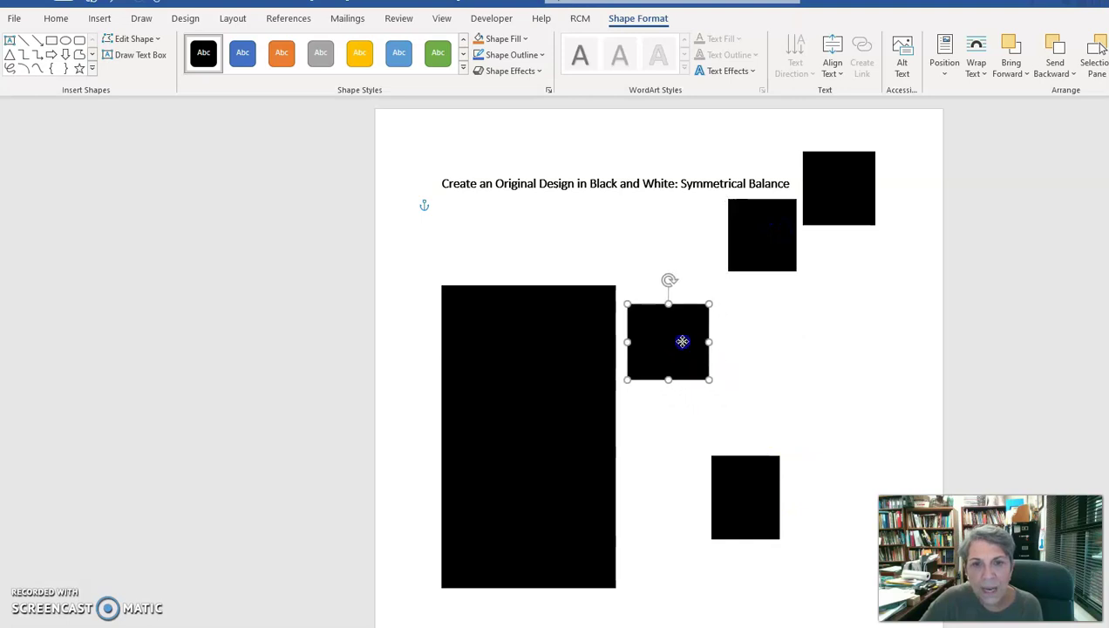
Try enlarging the cross's bottom square into a tall rectangle, and return it to small size in the page's upper right area.
click(740, 517)
drag(780, 455, 873, 306)
drag(711, 540, 699, 582)
drag(699, 305, 814, 496)
drag(834, 557, 863, 297)
Move the small square beside the tall rectangle down to align with its lower edge.
drag(673, 329, 668, 550)
click(759, 481)
click(782, 468)
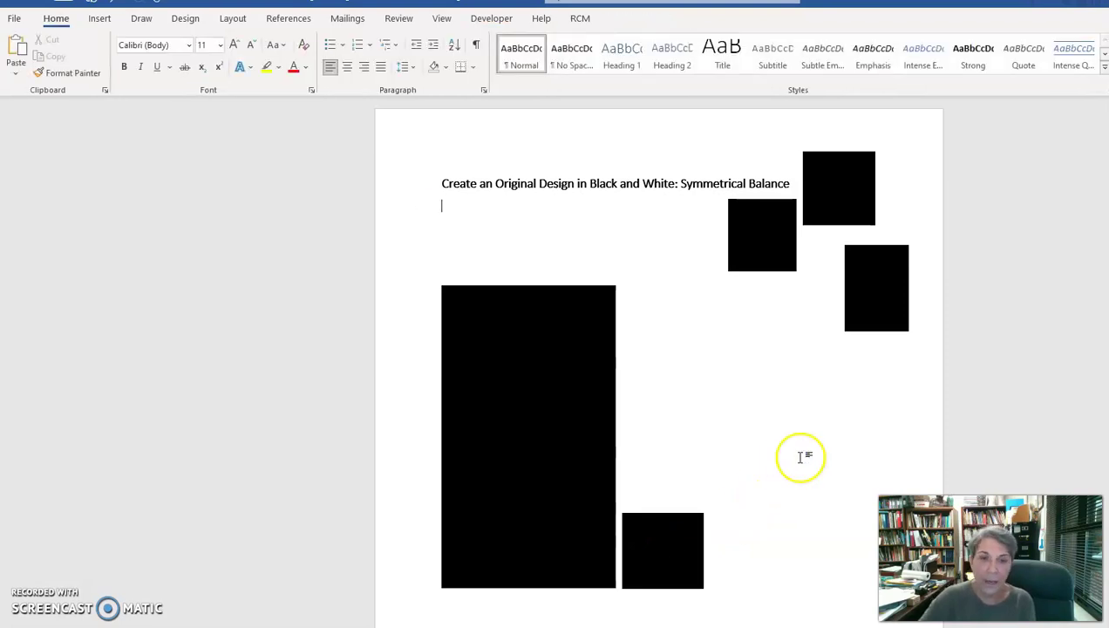
Enlarge the lowest upper-right square into a second tall rectangle beside the small square, matching the first rectangle's top and bottom edges.
drag(862, 284, 736, 320)
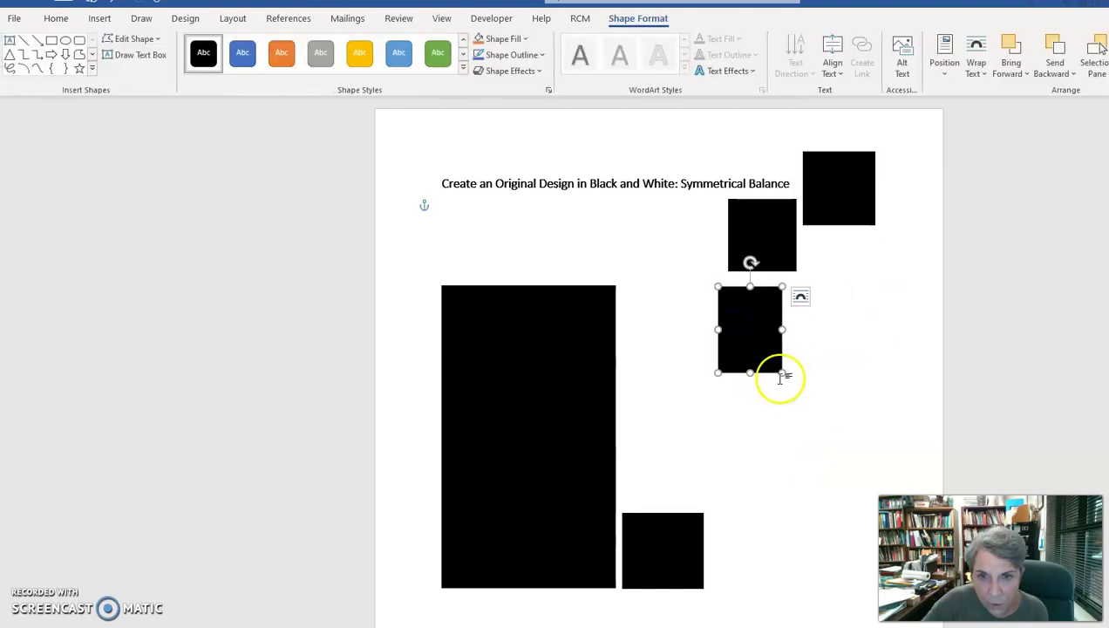
drag(783, 374, 875, 587)
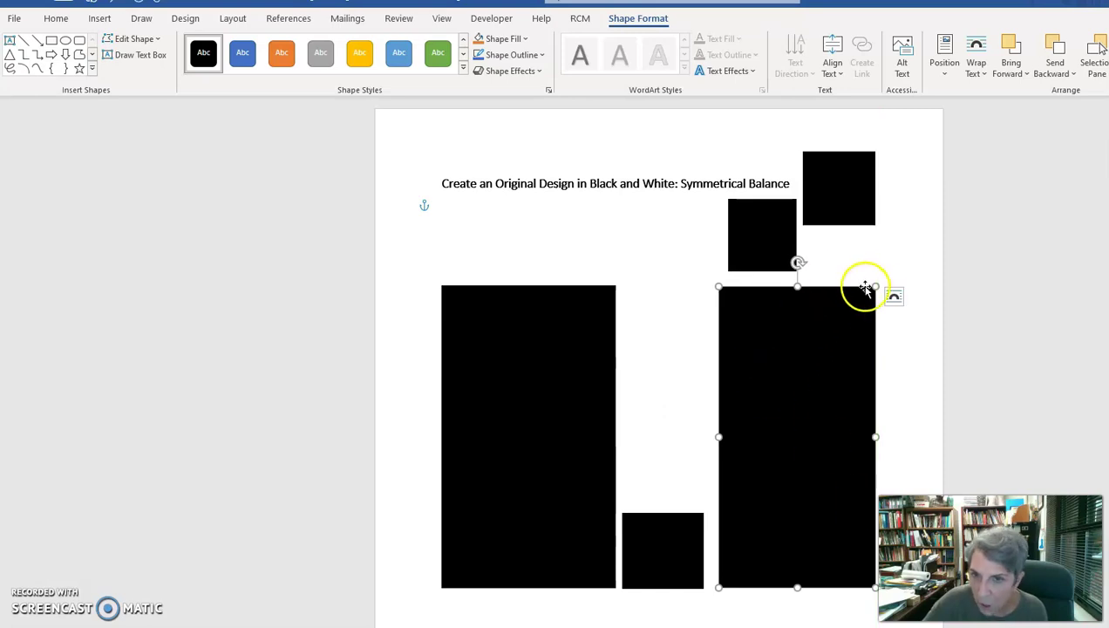
click(665, 410)
Shift both tall rectangles and the small square between them to the left on the page.
drag(532, 443, 507, 484)
click(510, 486)
drag(653, 530, 615, 532)
drag(762, 472, 737, 472)
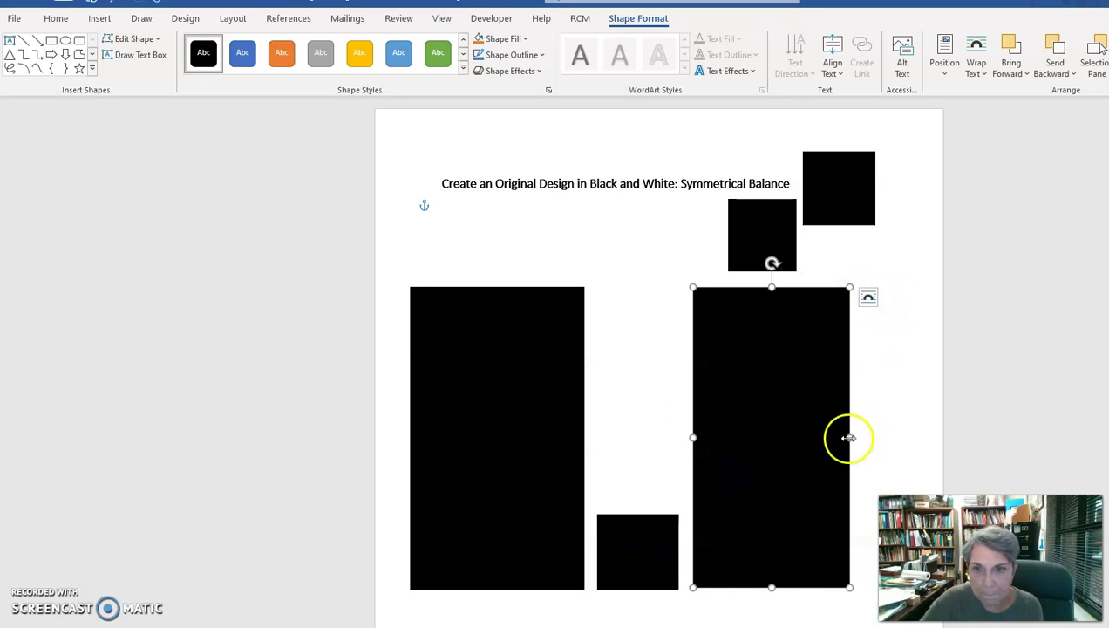
Widen the second tall rectangle slightly from its right edge and center the small square in the gap.
drag(848, 440, 860, 439)
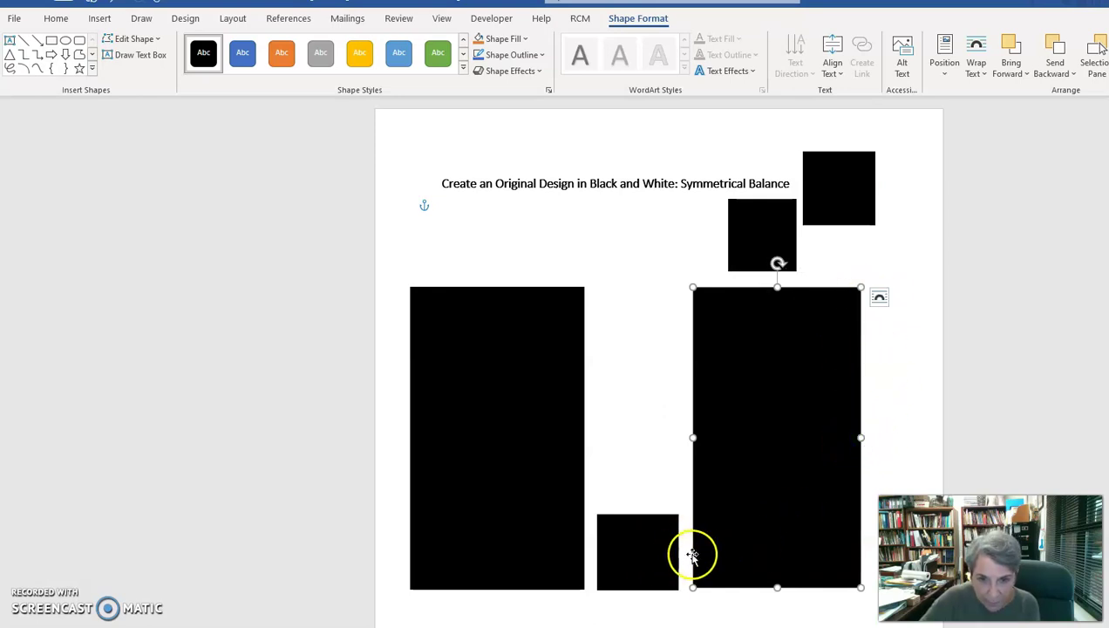
click(628, 542)
drag(629, 542, 627, 542)
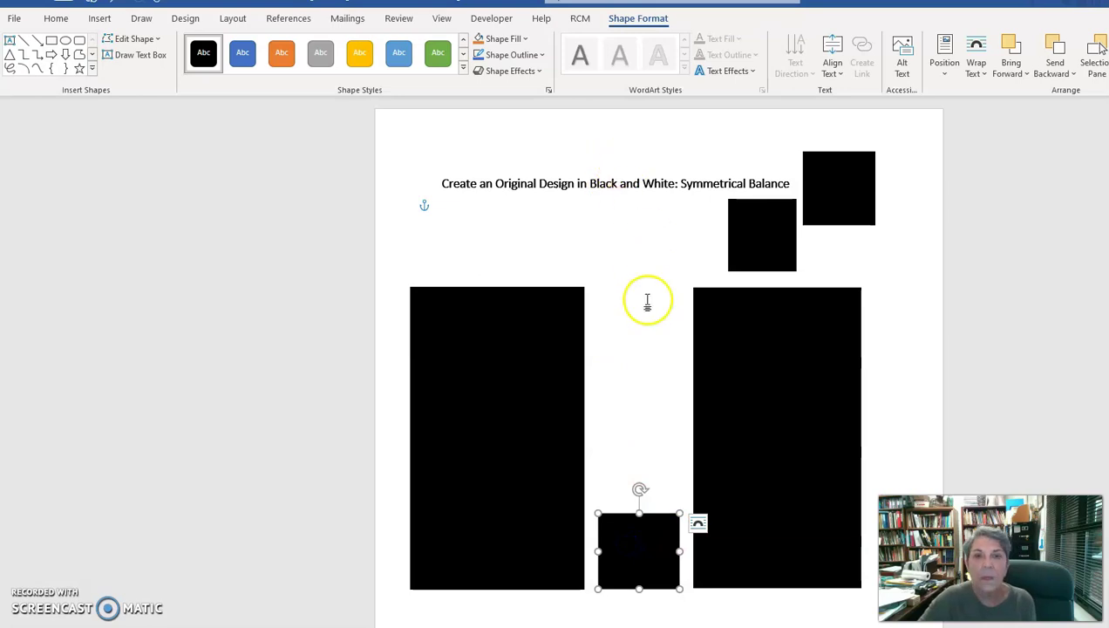
click(649, 226)
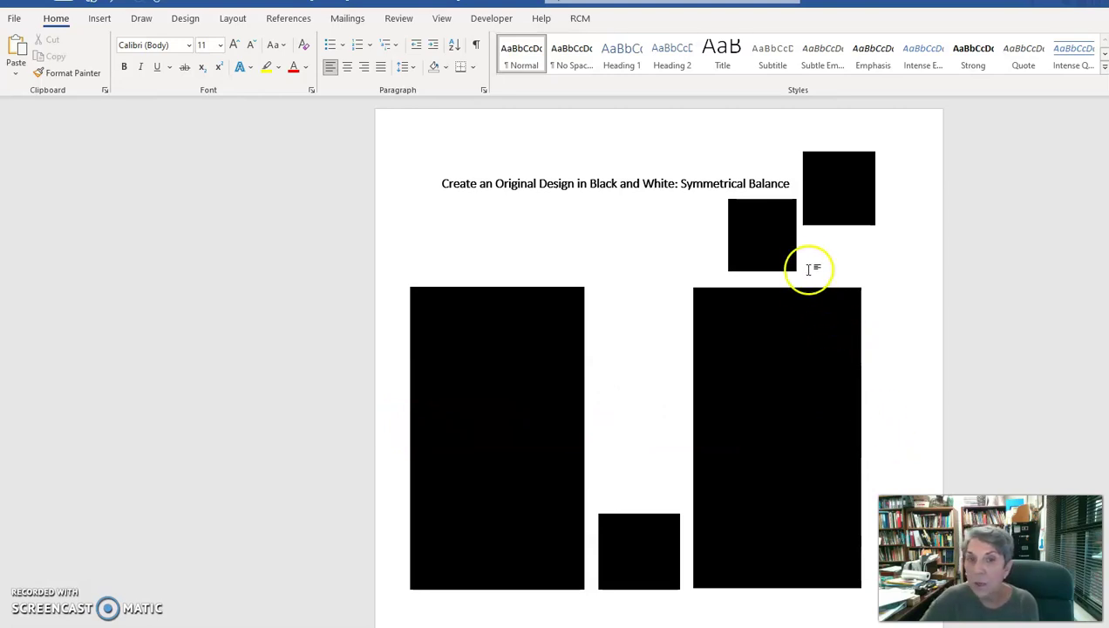
Move the nearer upper-right square into the top of the gap between the tall rectangles and enlarge it slightly.
drag(755, 236, 629, 319)
drag(671, 357, 676, 366)
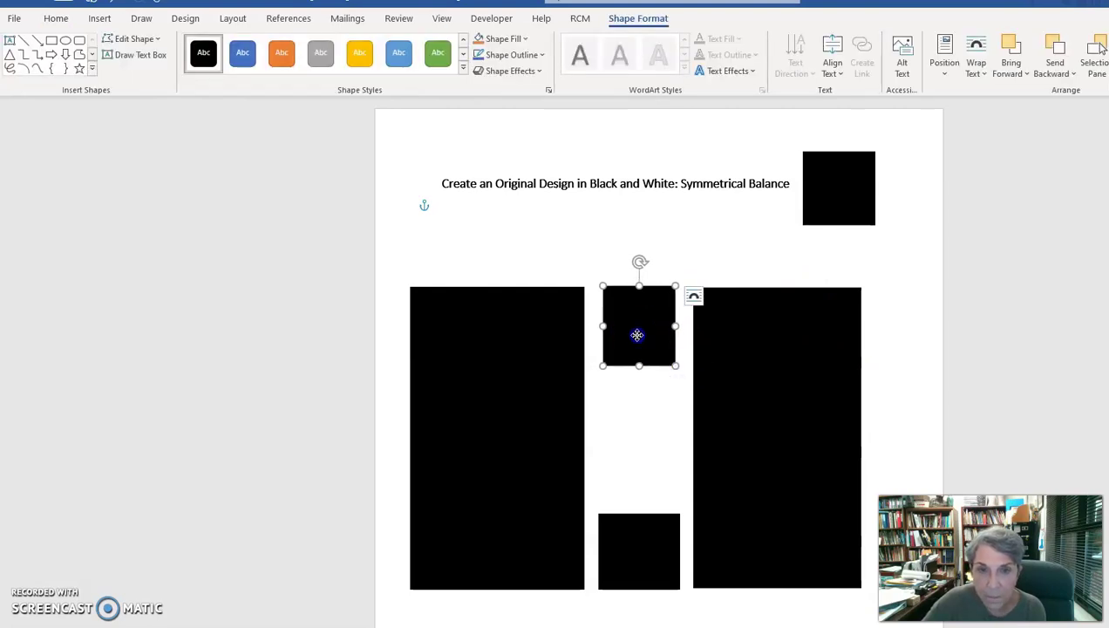
click(653, 240)
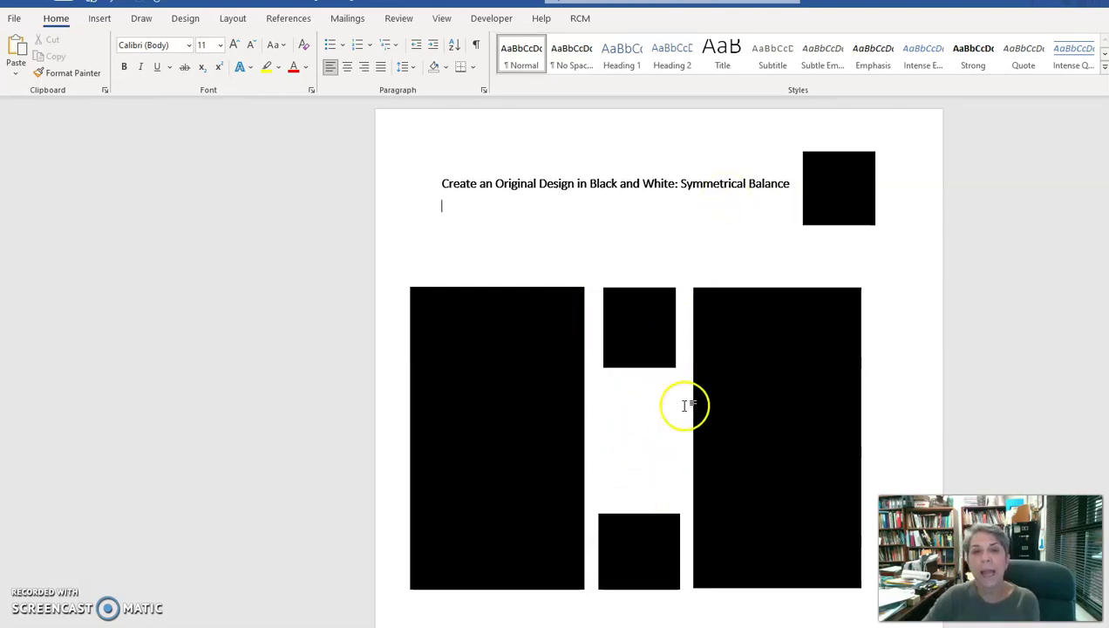
Try lengthening the two small squares in the gap toward each other, leaving a narrow white space between them.
click(650, 540)
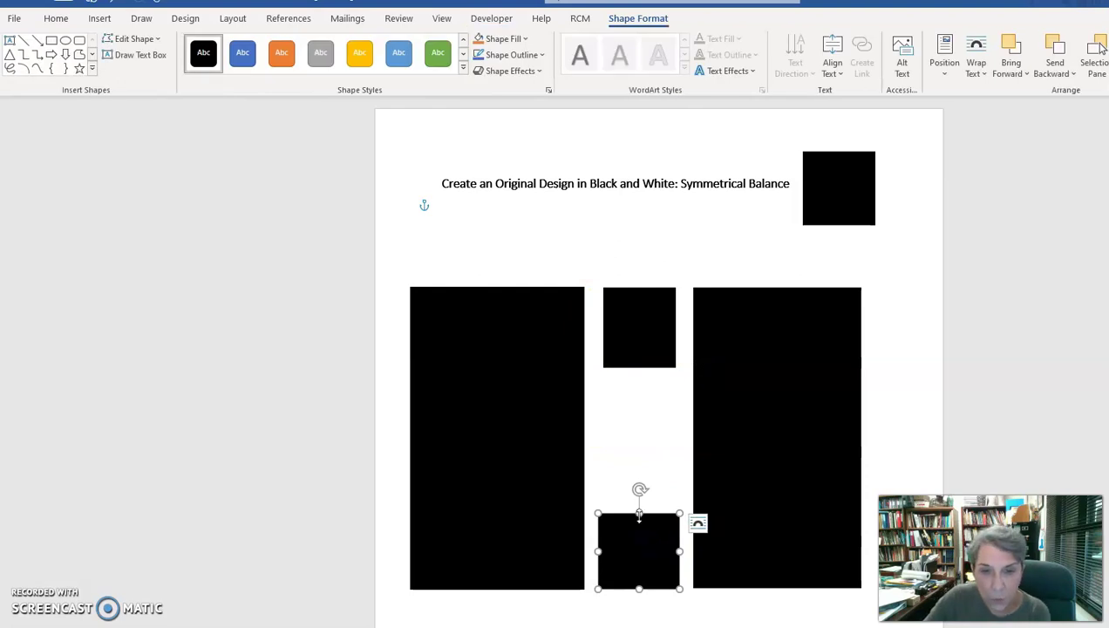
drag(639, 513, 639, 459)
click(617, 334)
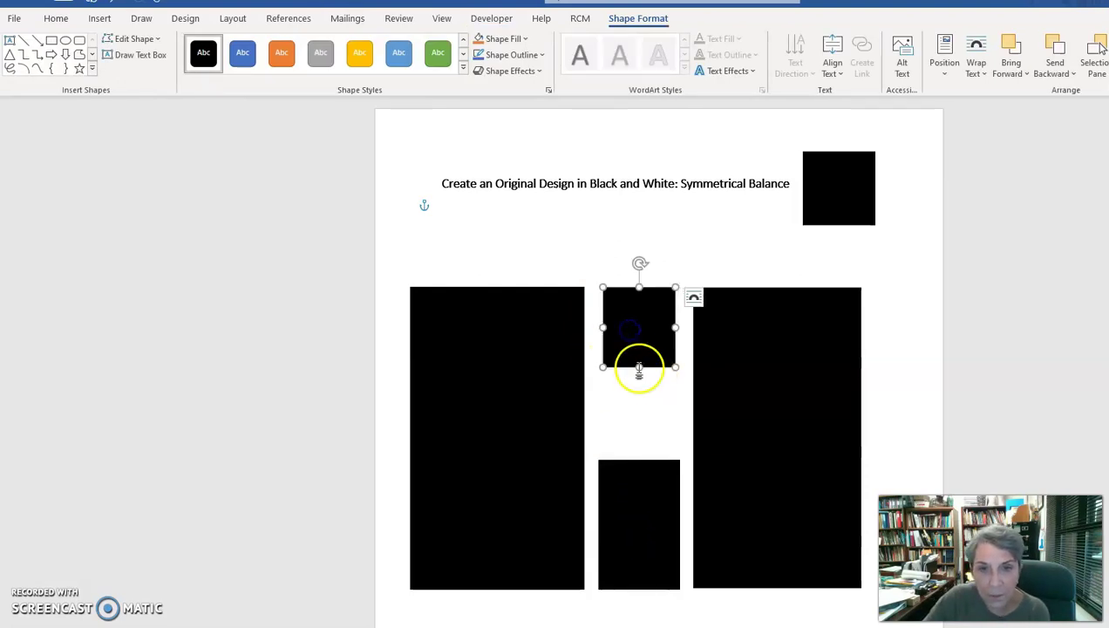
drag(639, 367, 638, 418)
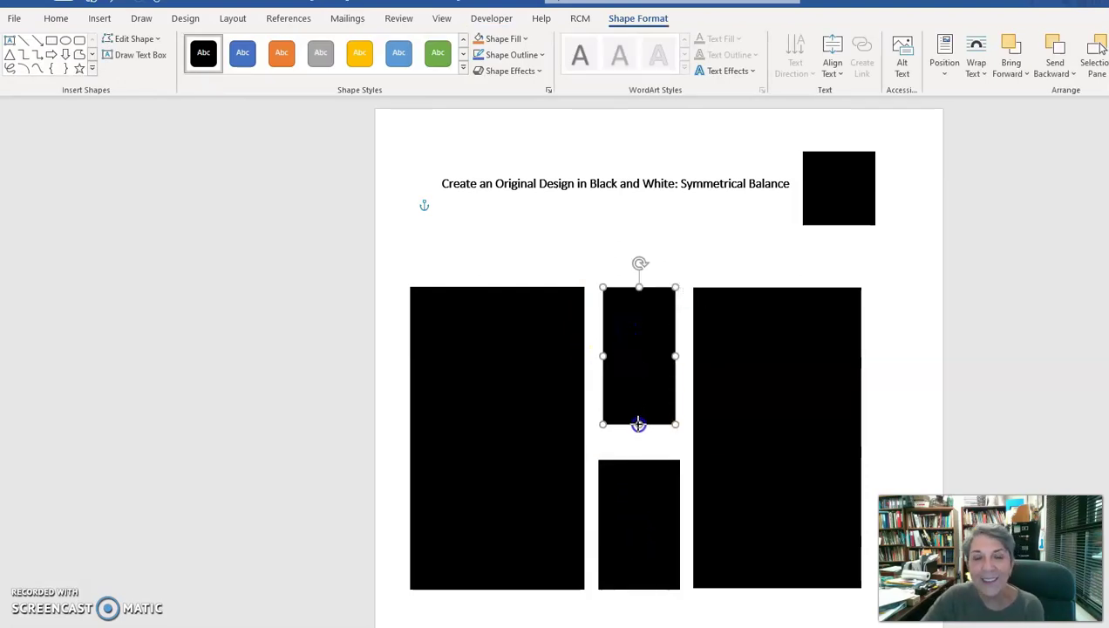
click(666, 234)
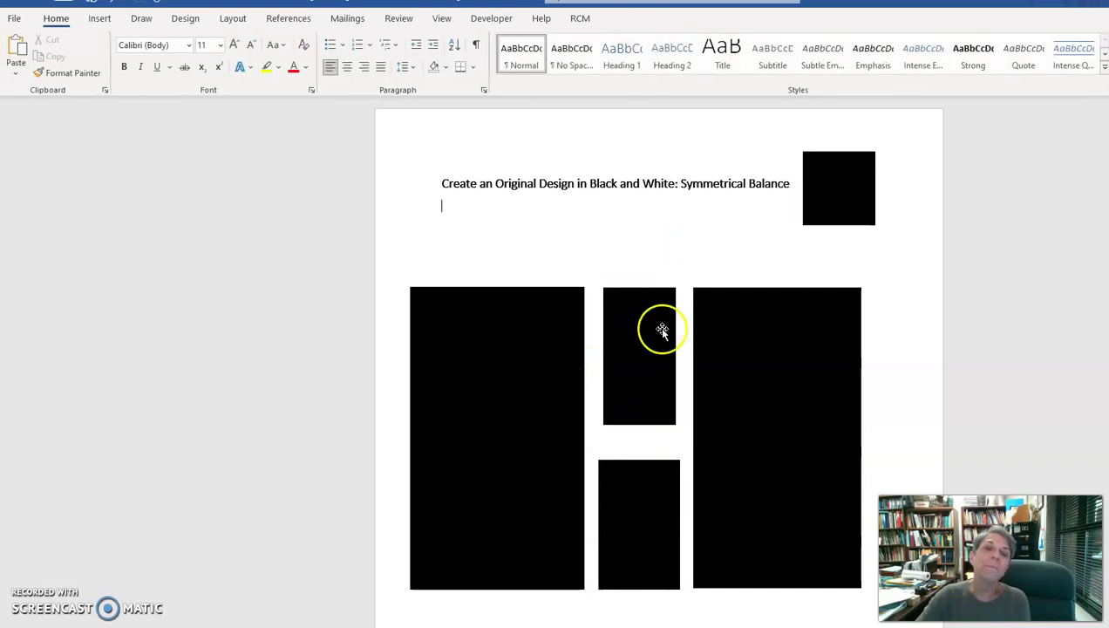
Move the upper shape out above the gap, tilt it clockwise and shrink it to a nearly square shape.
click(661, 329)
drag(603, 288, 609, 328)
drag(639, 382, 634, 257)
drag(637, 178, 708, 206)
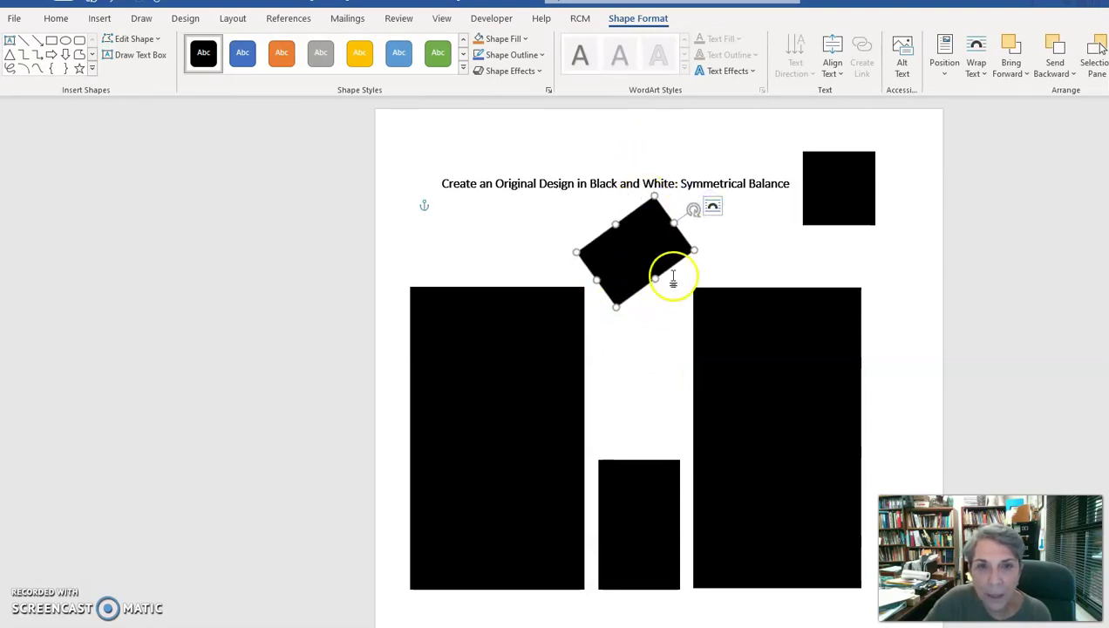
drag(617, 307, 623, 320)
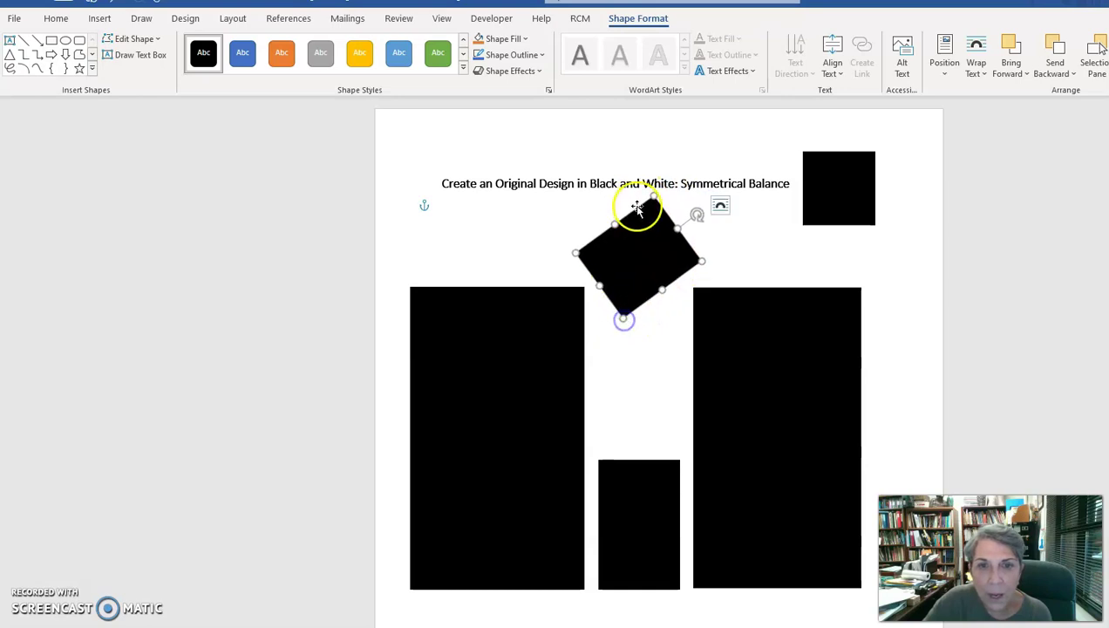
drag(653, 196, 643, 220)
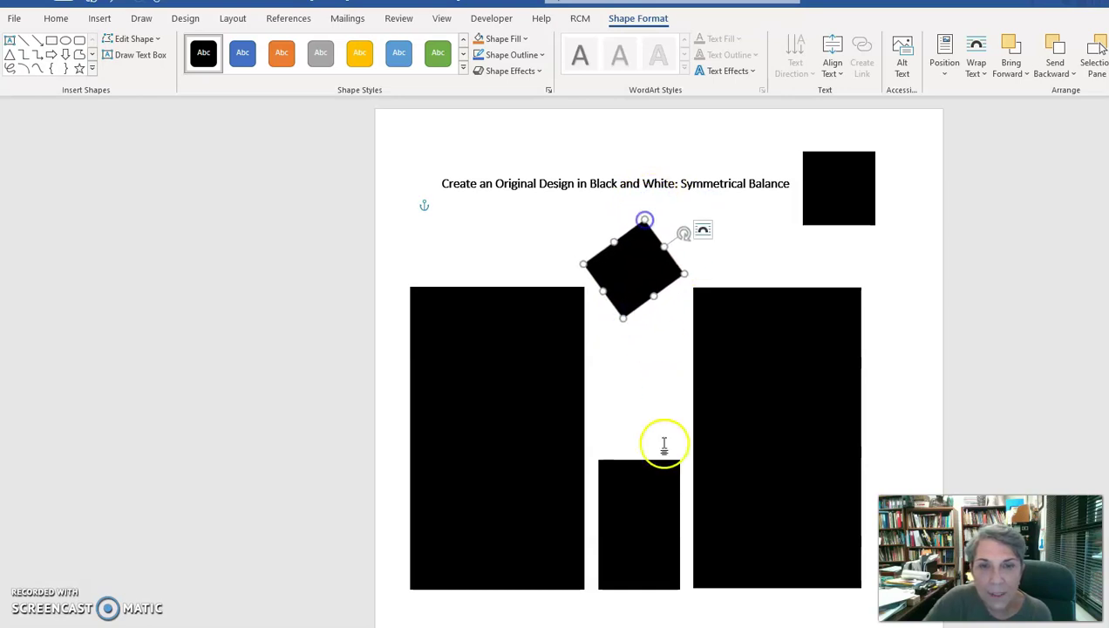
Shrink the lower shape in the gap to a small square and move it to the page's upper right area.
click(649, 500)
drag(597, 459, 617, 526)
drag(661, 579, 770, 239)
Place the tilted square at the bottom of the gap and stretch it until its side corners touch both tall rectangles.
drag(655, 291, 633, 535)
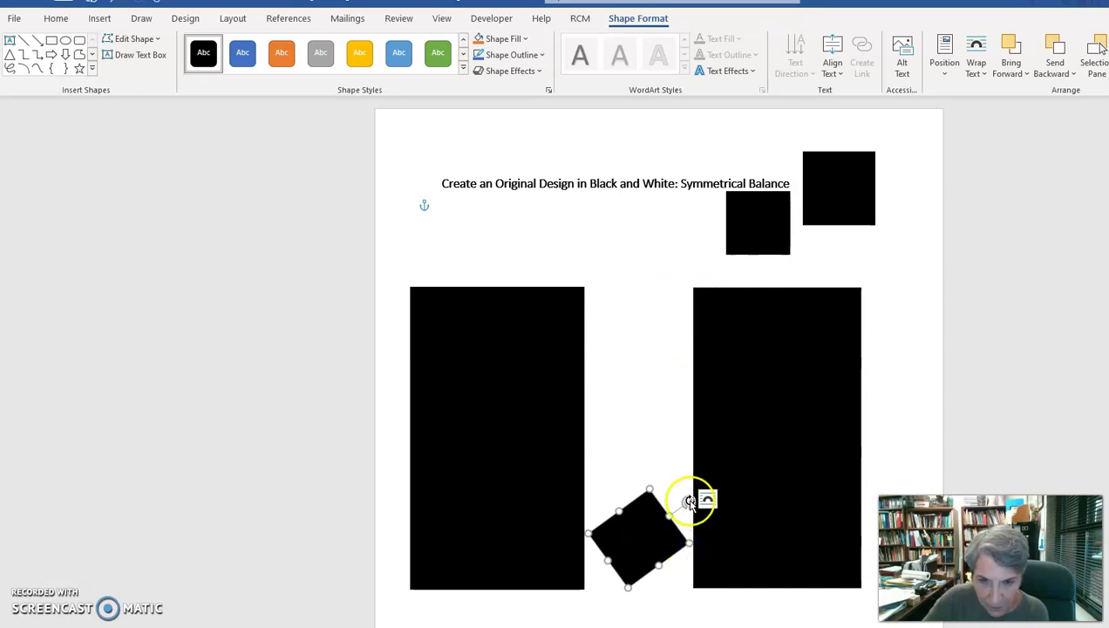
drag(693, 543, 690, 541)
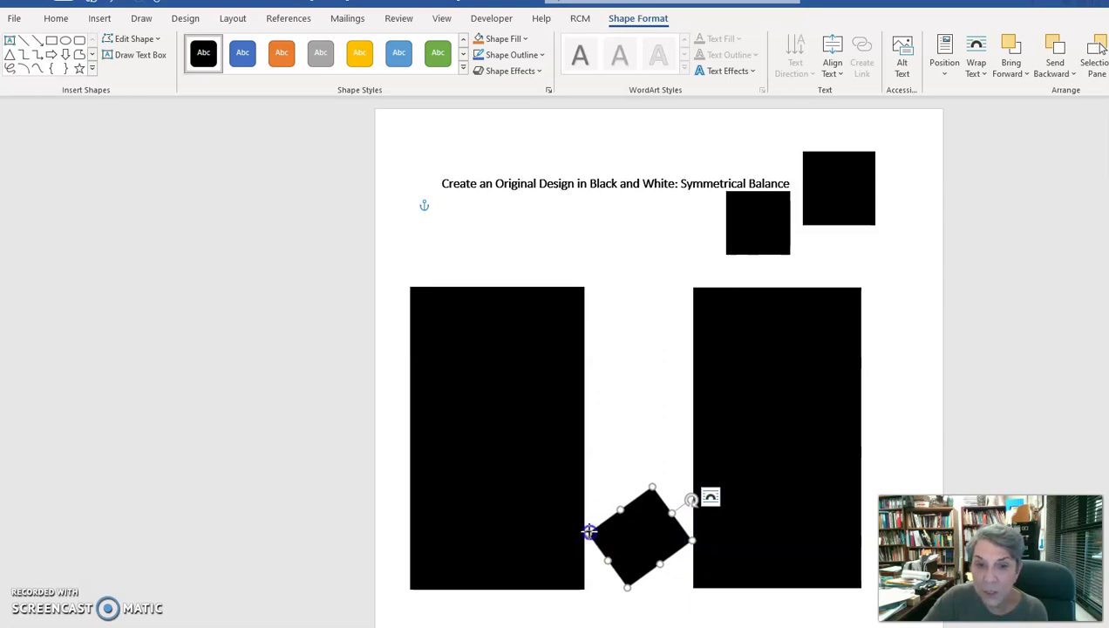
click(639, 527)
click(632, 424)
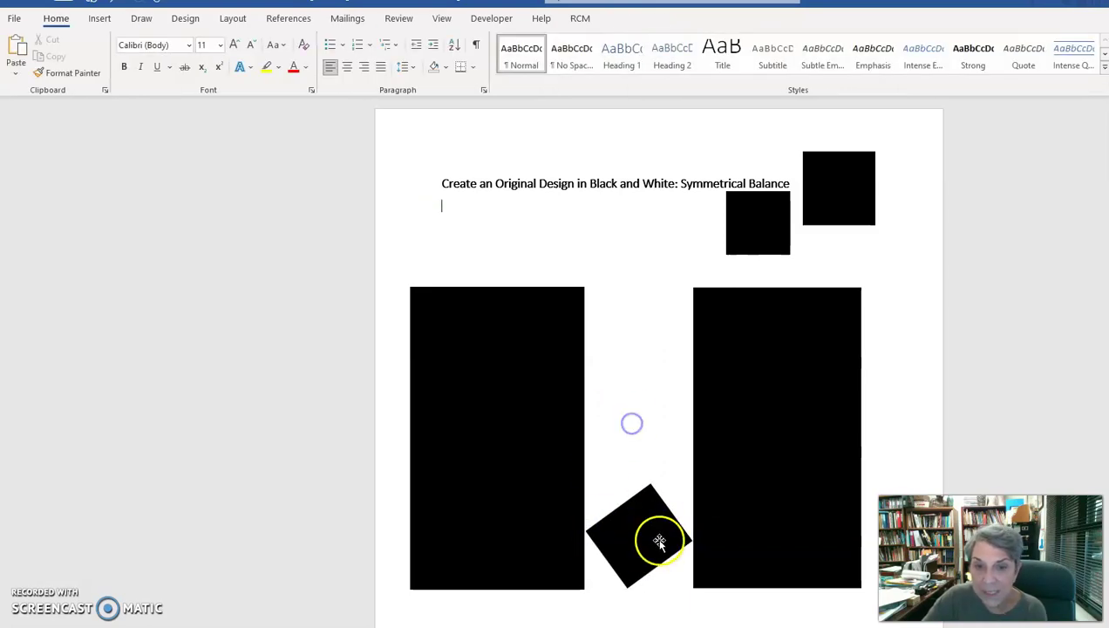
click(679, 551)
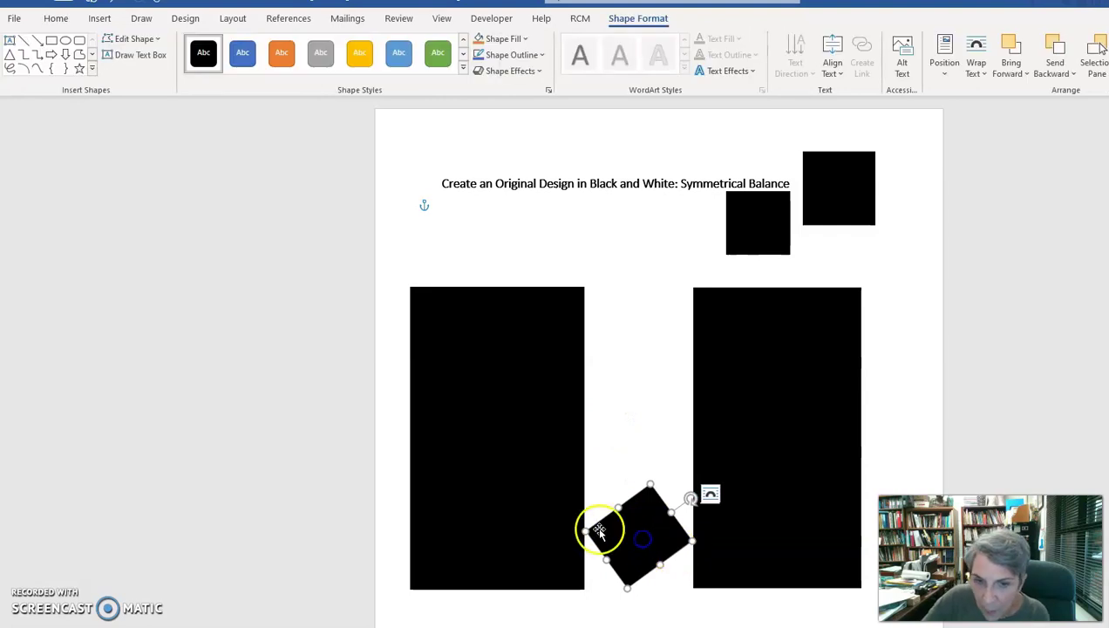
drag(692, 540, 691, 541)
click(622, 388)
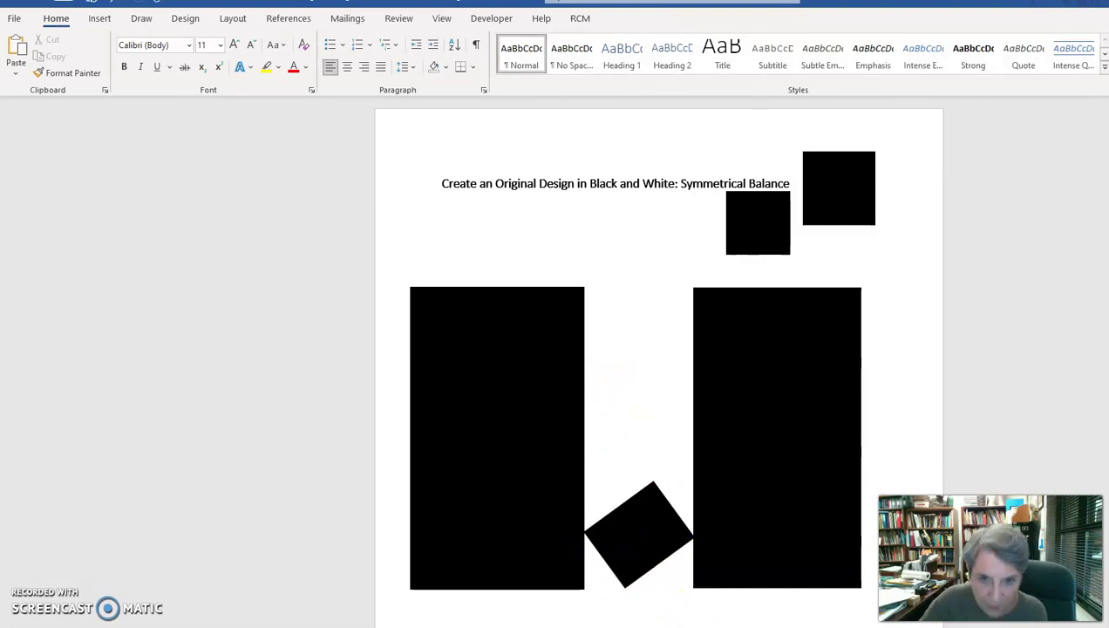
click(634, 267)
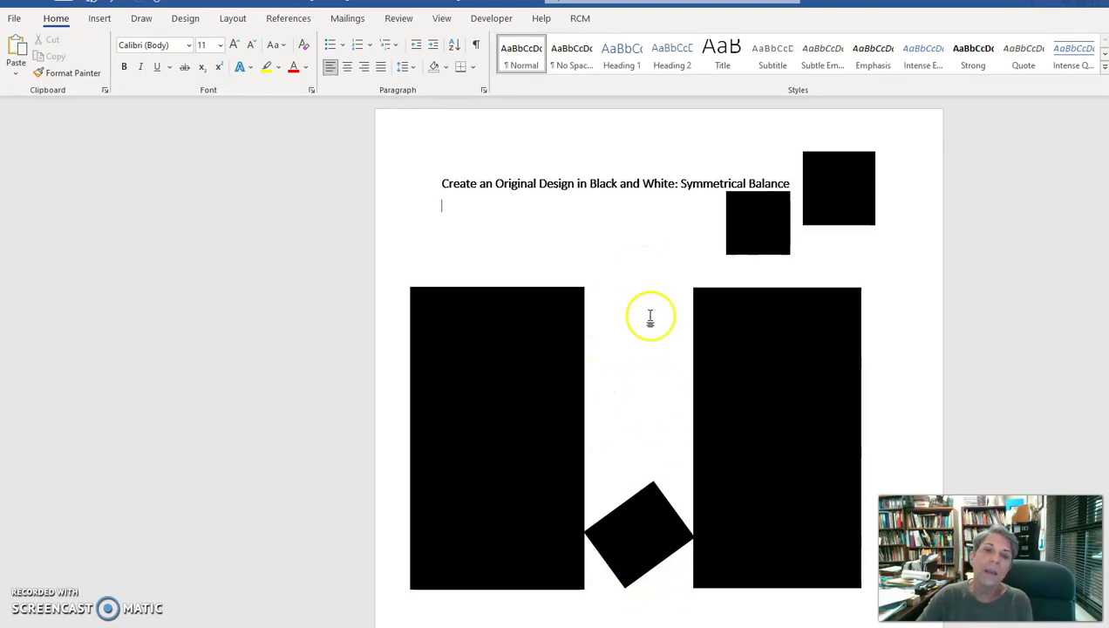
Move the smaller upper-right square into the top of the gap and enlarge it slightly.
click(756, 218)
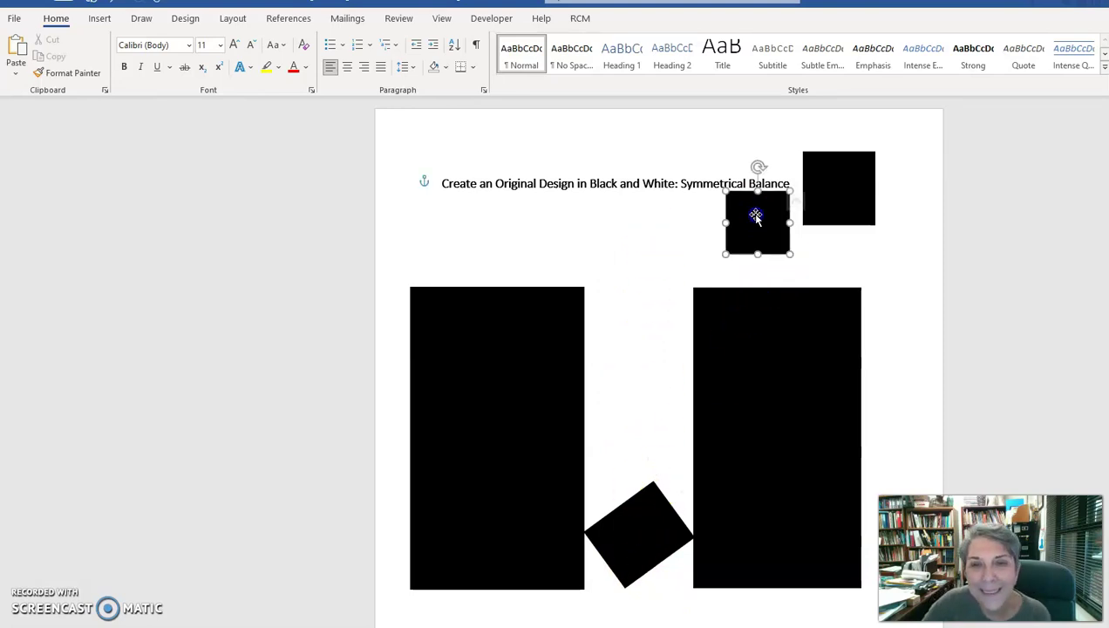
drag(755, 218, 626, 320)
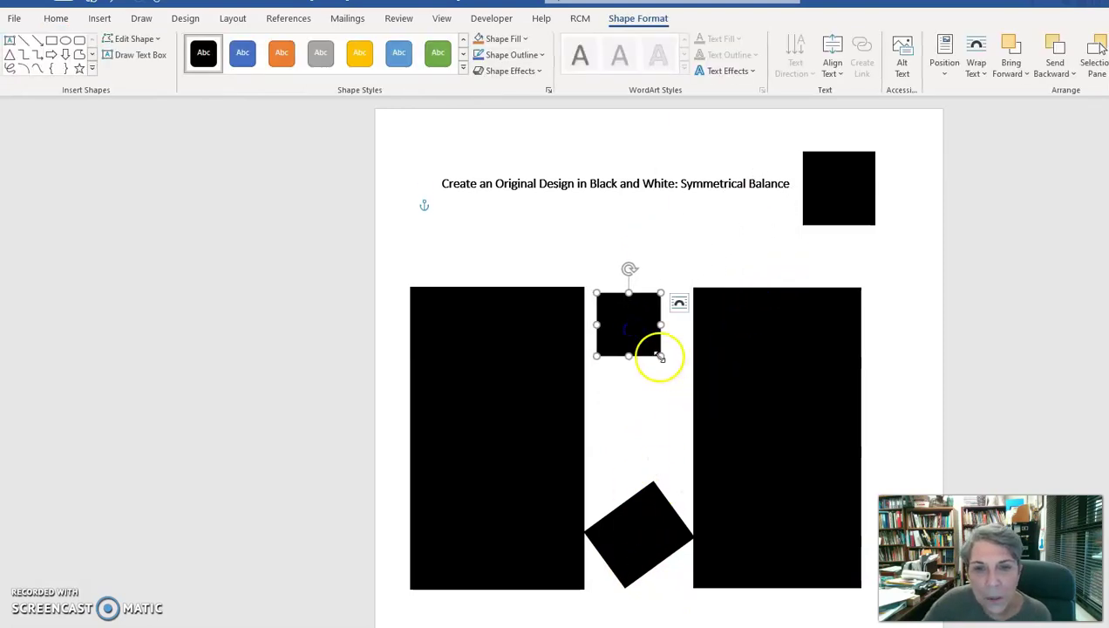
drag(660, 356, 677, 377)
Tilt the square clockwise like the lower one and stack it directly above, fitted between the tall rectangles.
drag(638, 264, 689, 287)
drag(685, 334, 649, 440)
drag(684, 401, 689, 404)
drag(631, 437, 632, 439)
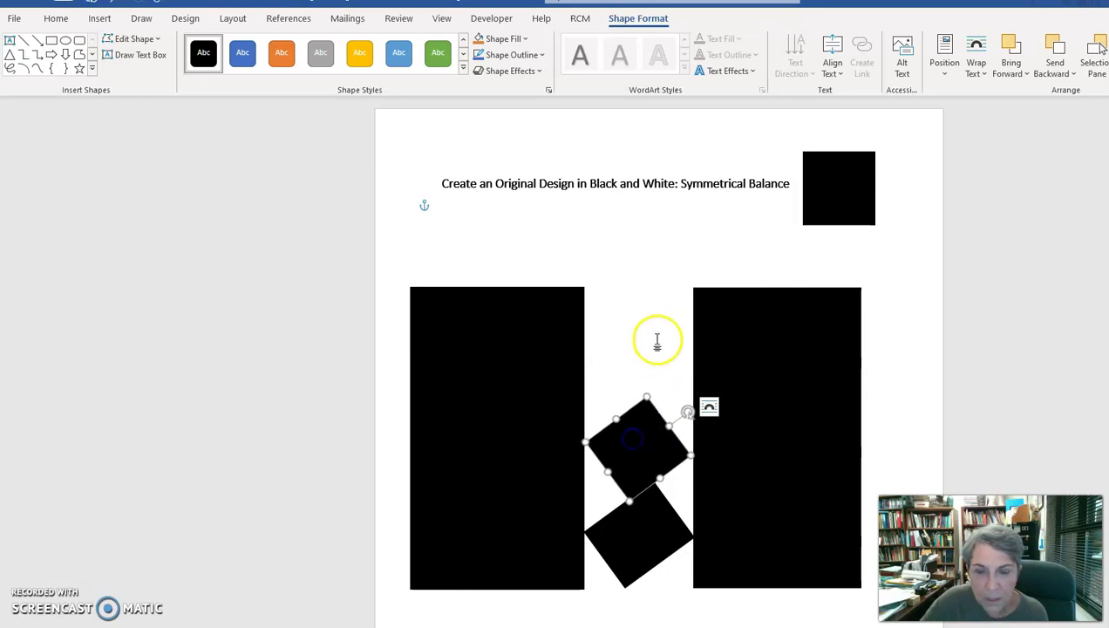
click(656, 340)
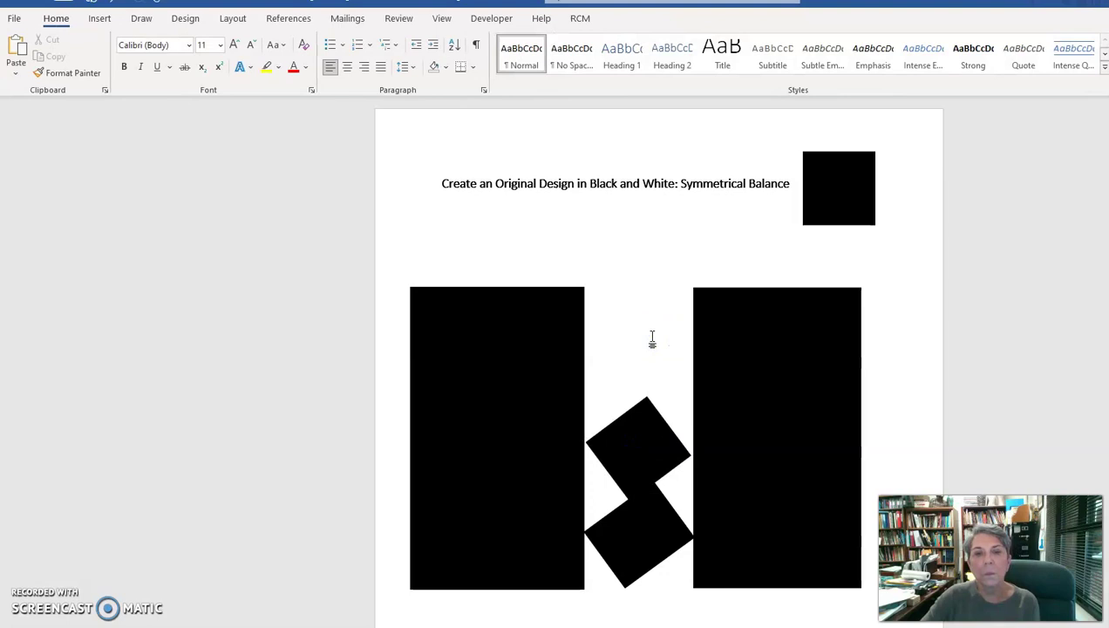
Nudge both tilted squares slightly upward to adjust the spacing between them.
click(651, 544)
drag(630, 449, 632, 443)
click(634, 525)
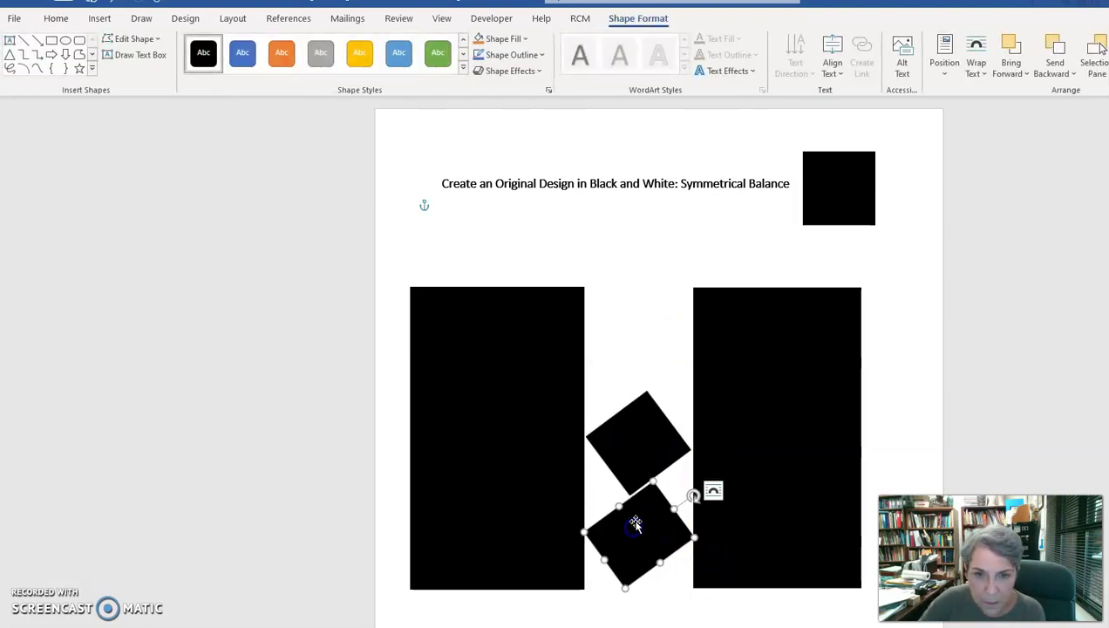
drag(639, 521, 639, 520)
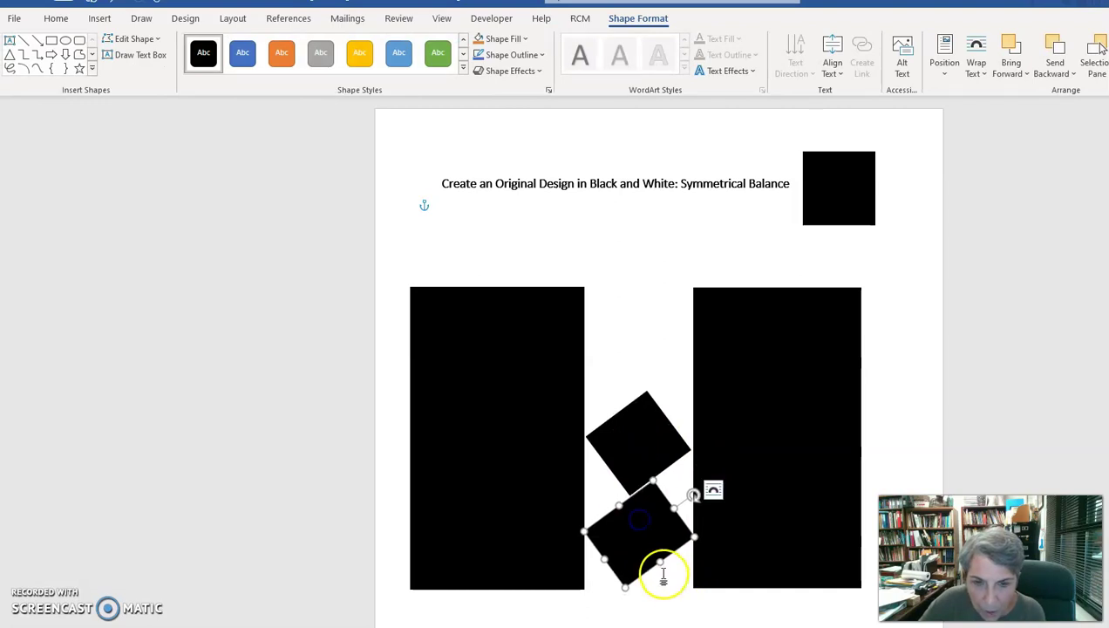
Enlarge the lower tilted square slightly and nudge it up until it joins the tilted square above it.
drag(661, 562, 664, 565)
drag(648, 526, 648, 523)
click(636, 341)
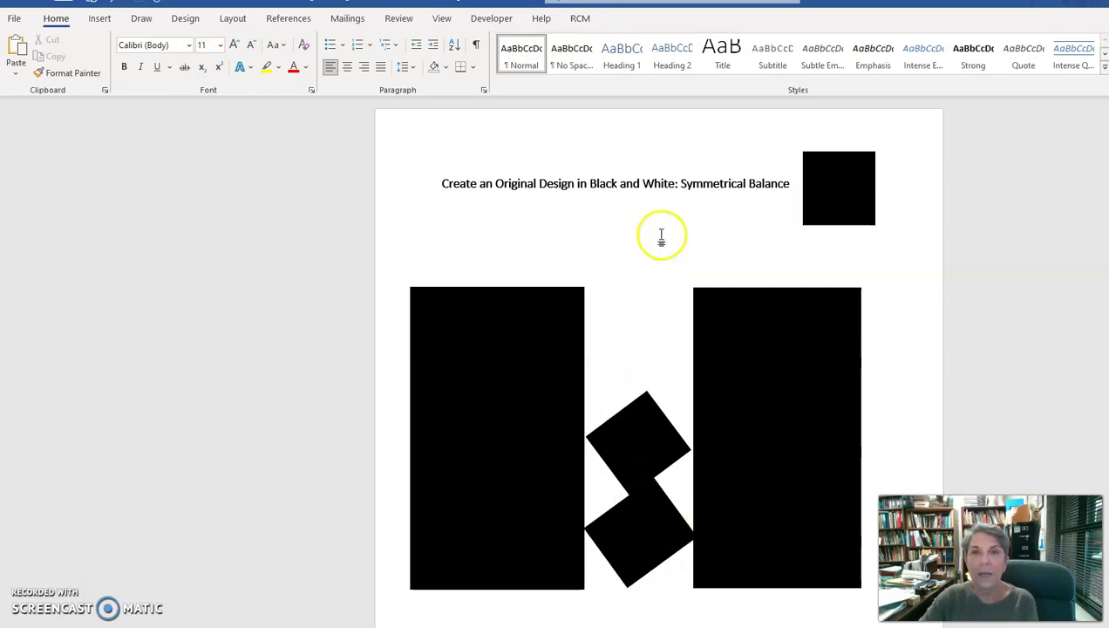
Shrink the remaining black square, move it into the gap above the tilted squares, and stretch it to span both tall rectangles.
drag(839, 187, 629, 230)
drag(672, 194, 648, 223)
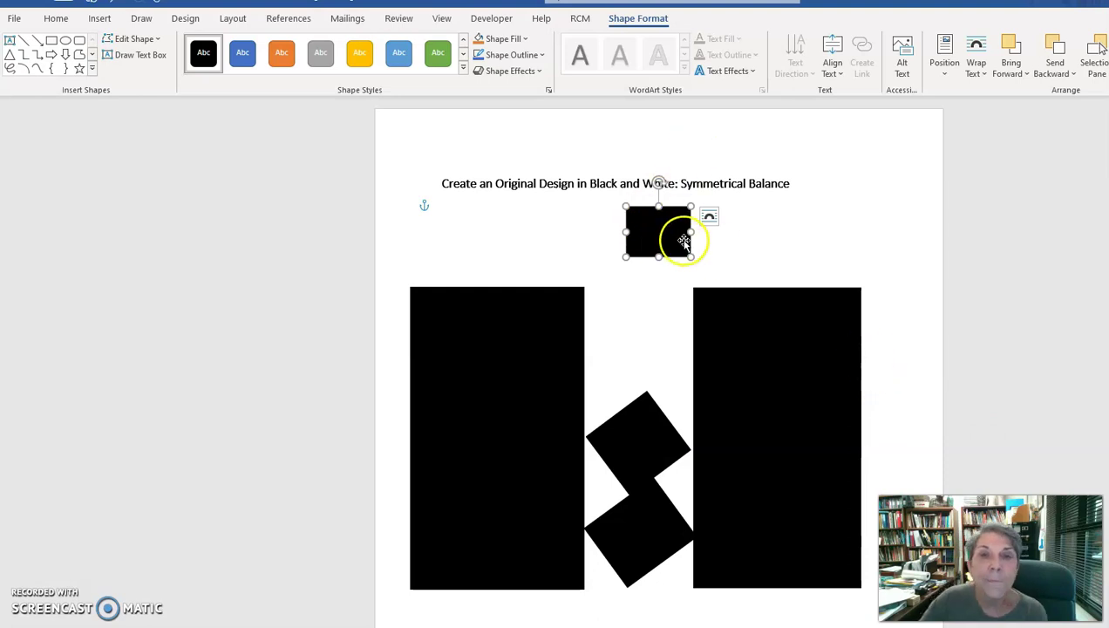
drag(665, 233, 590, 328)
drag(679, 389, 693, 393)
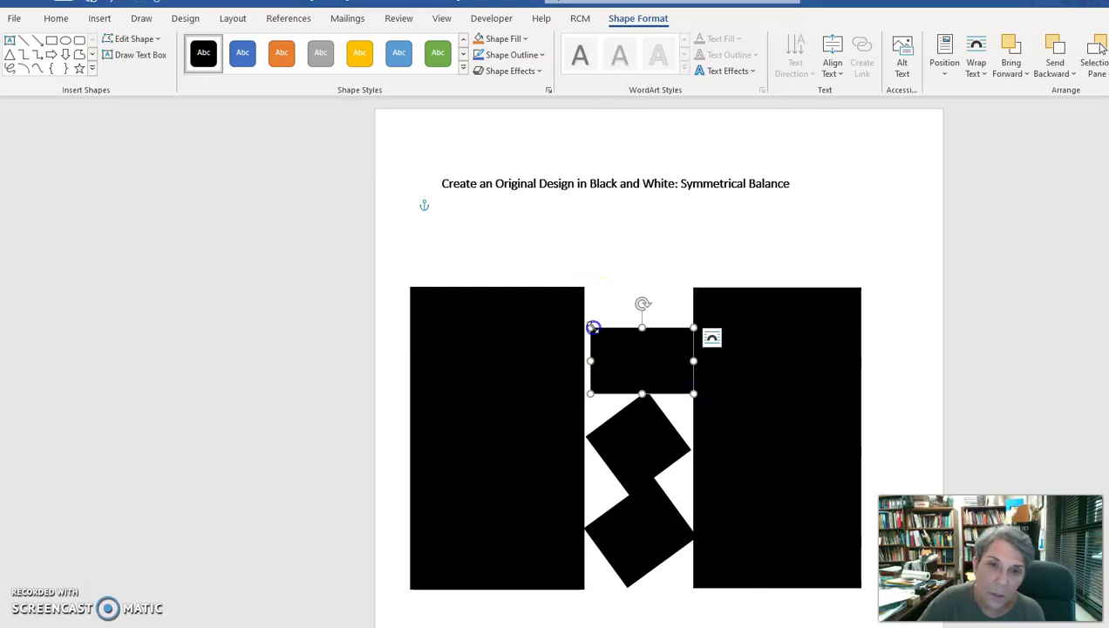
drag(592, 327, 584, 325)
click(632, 260)
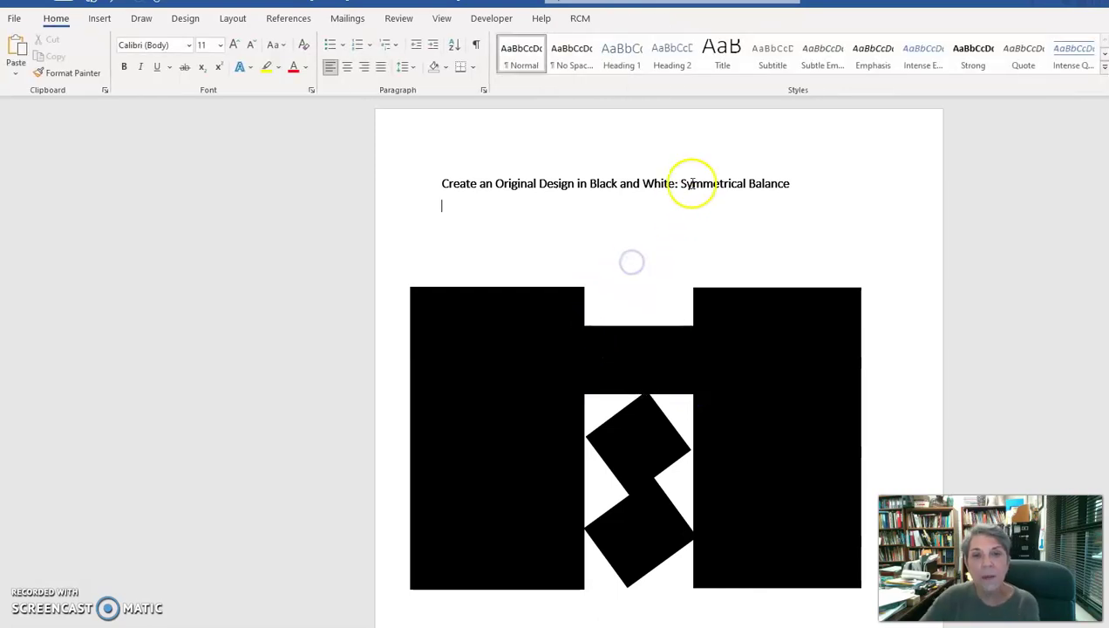
Nudge the connecting block up slightly and extend its upper-left corner to close the sliver beside the left rectangle.
drag(650, 341, 652, 340)
click(649, 286)
click(593, 346)
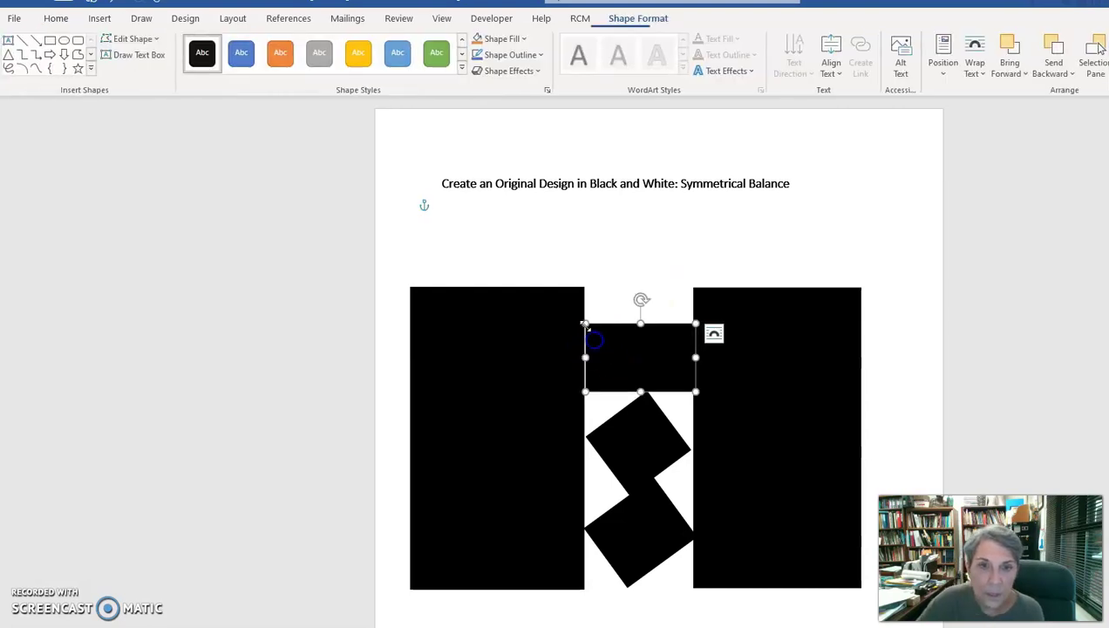
drag(588, 324, 585, 319)
click(655, 246)
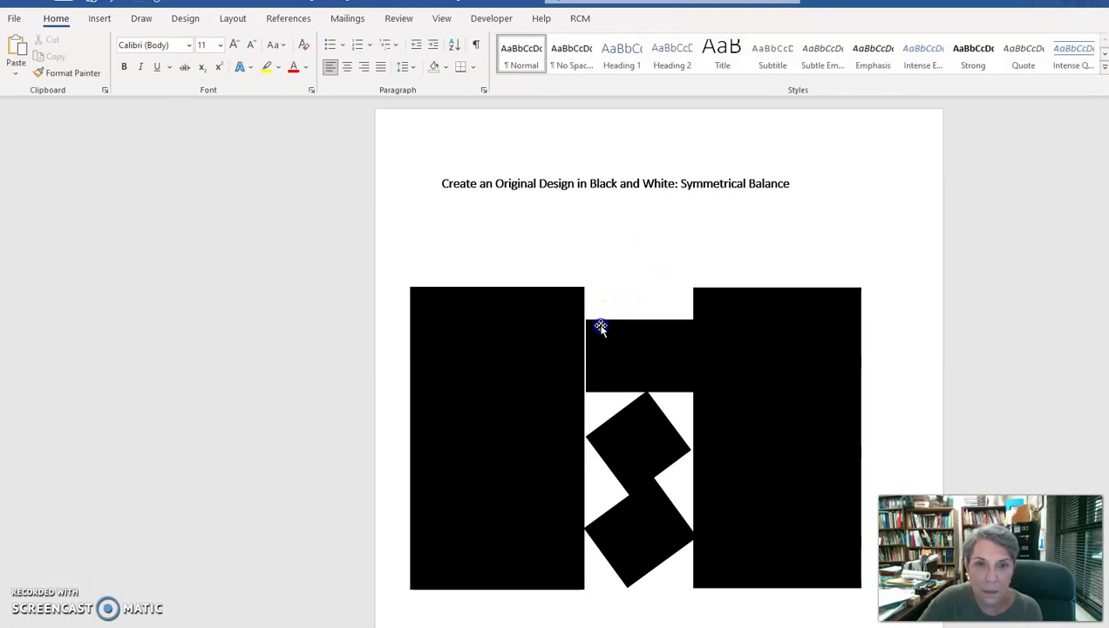
click(597, 326)
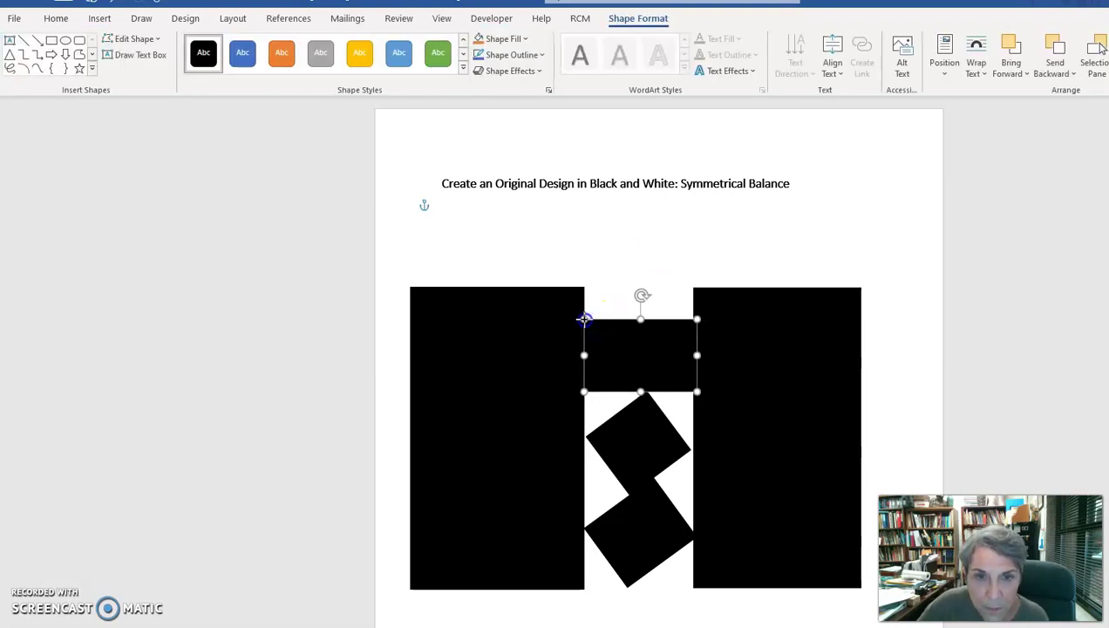
click(628, 257)
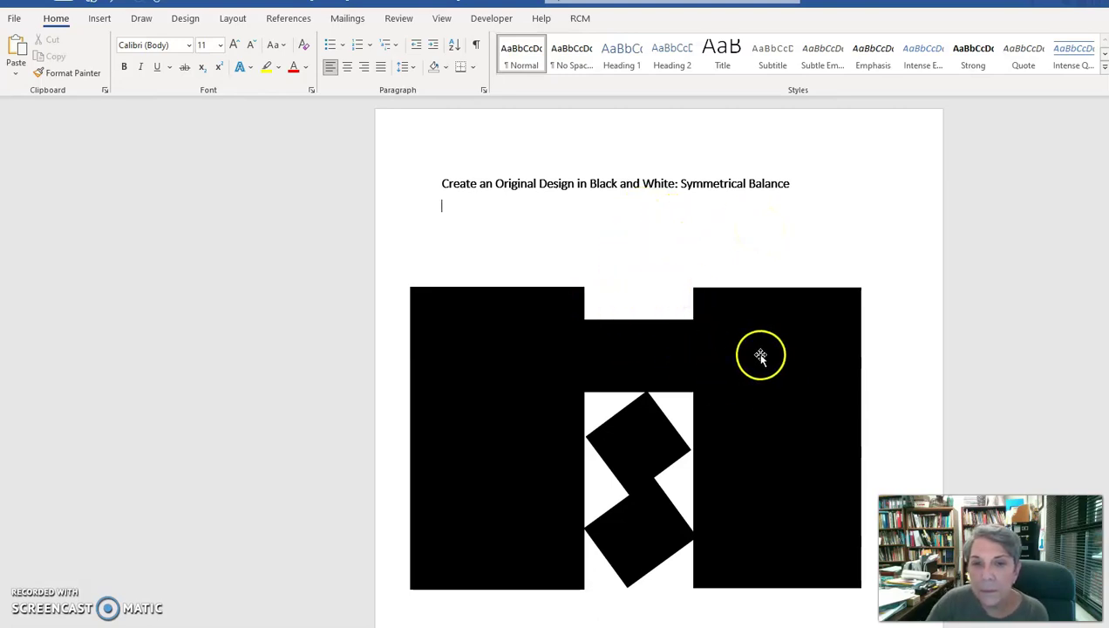
Try the connecting block flush with the tops of the tall rectangles, and move it back down above the tilted squares.
click(632, 353)
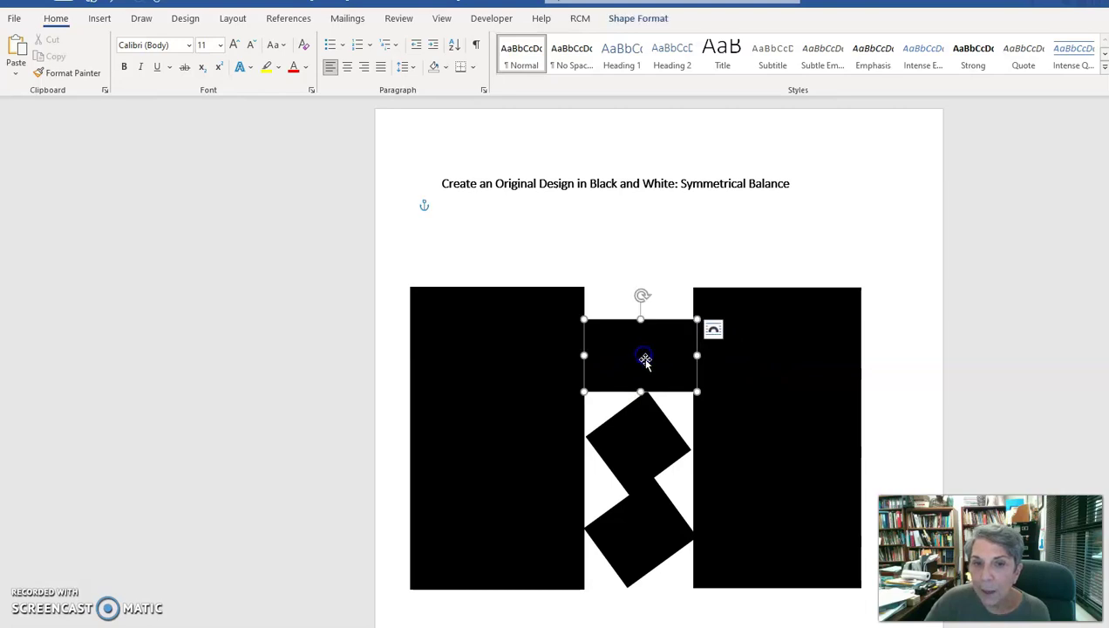
drag(642, 363, 641, 328)
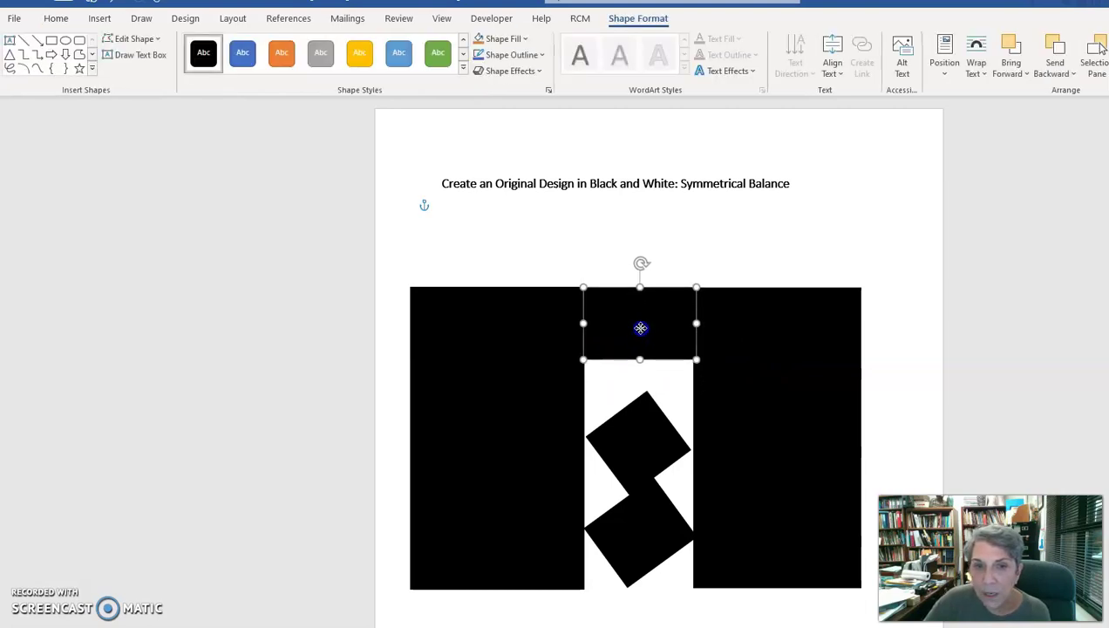
click(635, 224)
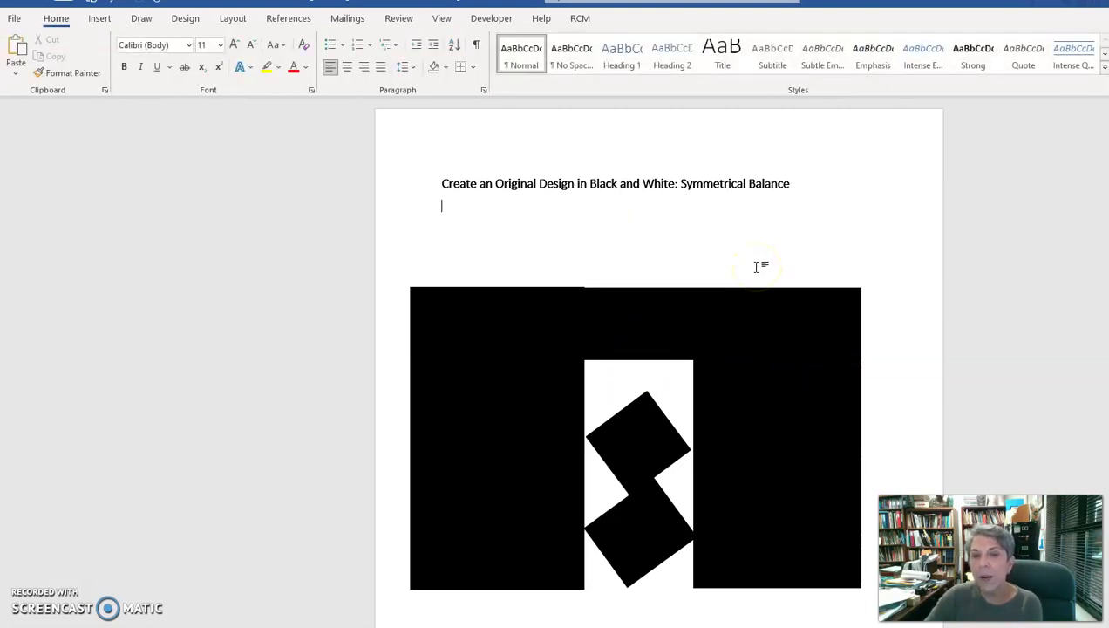
drag(630, 328, 631, 355)
click(626, 232)
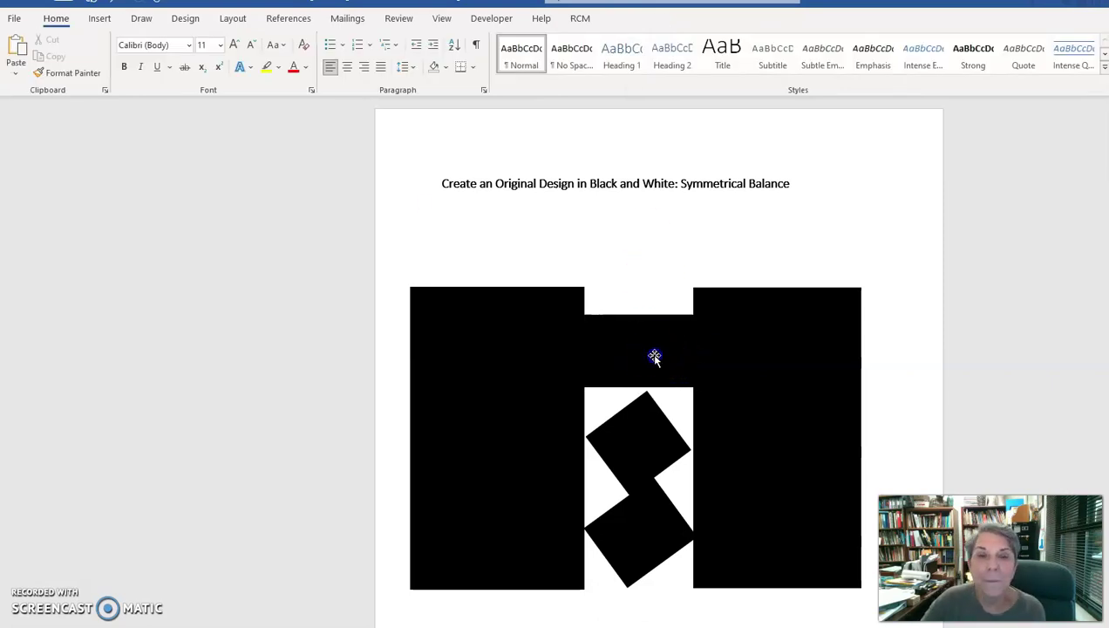
Reduce the connecting block to a thinner, slightly narrower bar just above the upper tilted square.
click(669, 324)
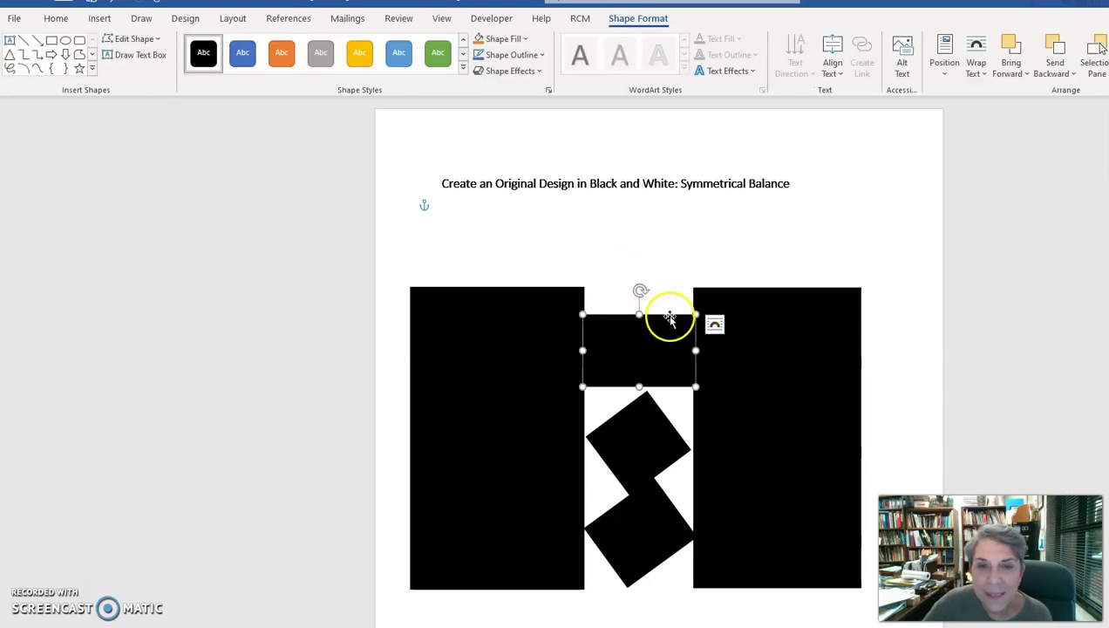
drag(665, 314, 665, 315)
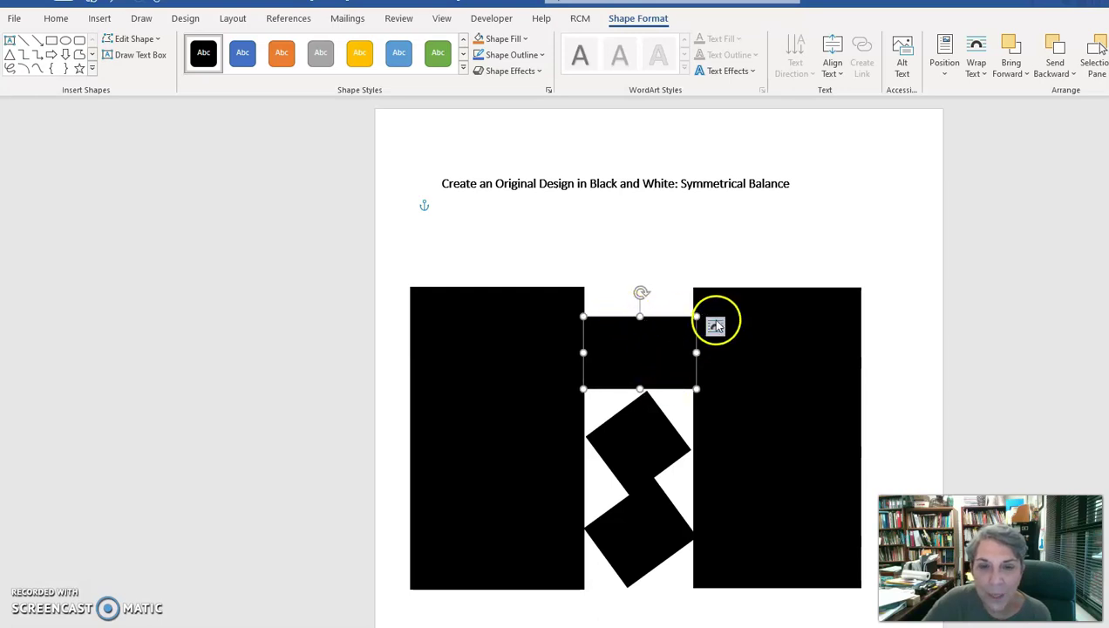
drag(696, 316, 700, 326)
drag(700, 390, 693, 390)
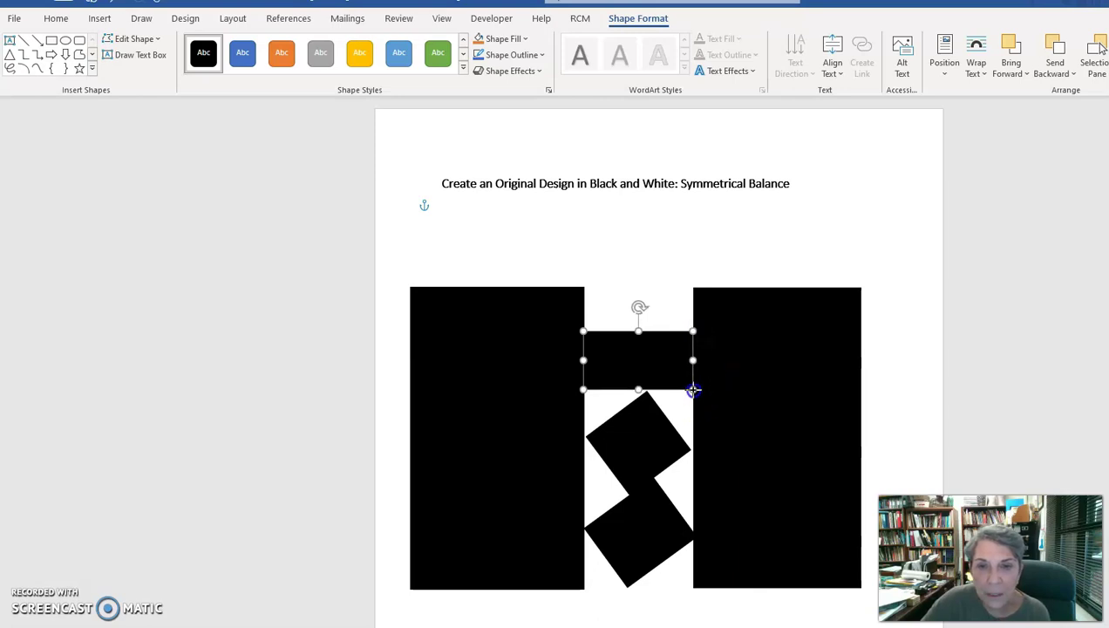
drag(689, 323, 685, 347)
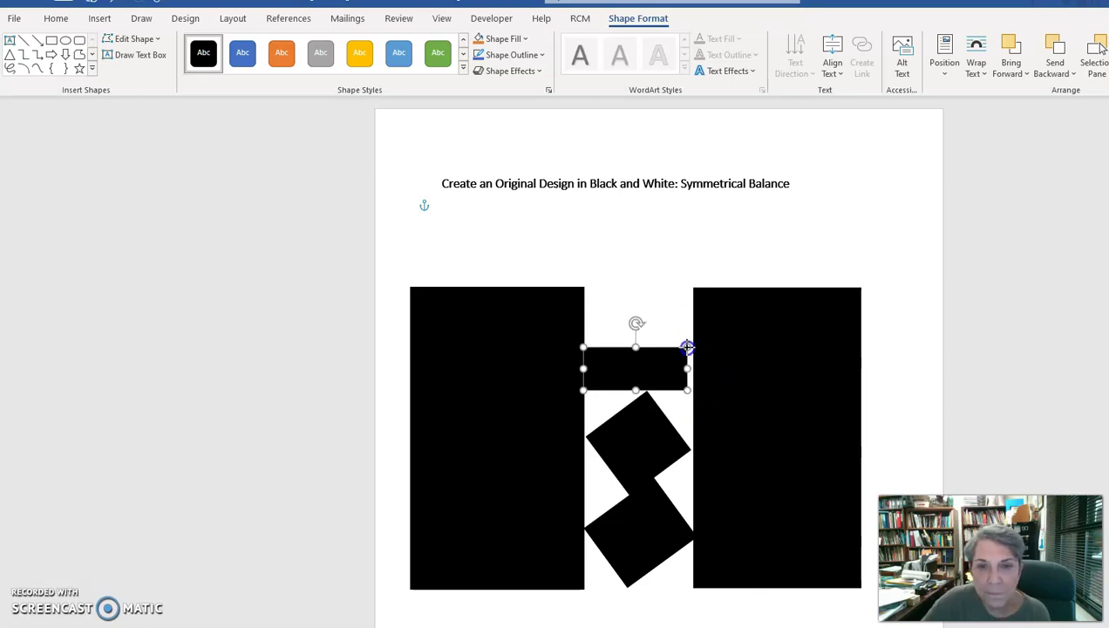
drag(584, 389, 590, 390)
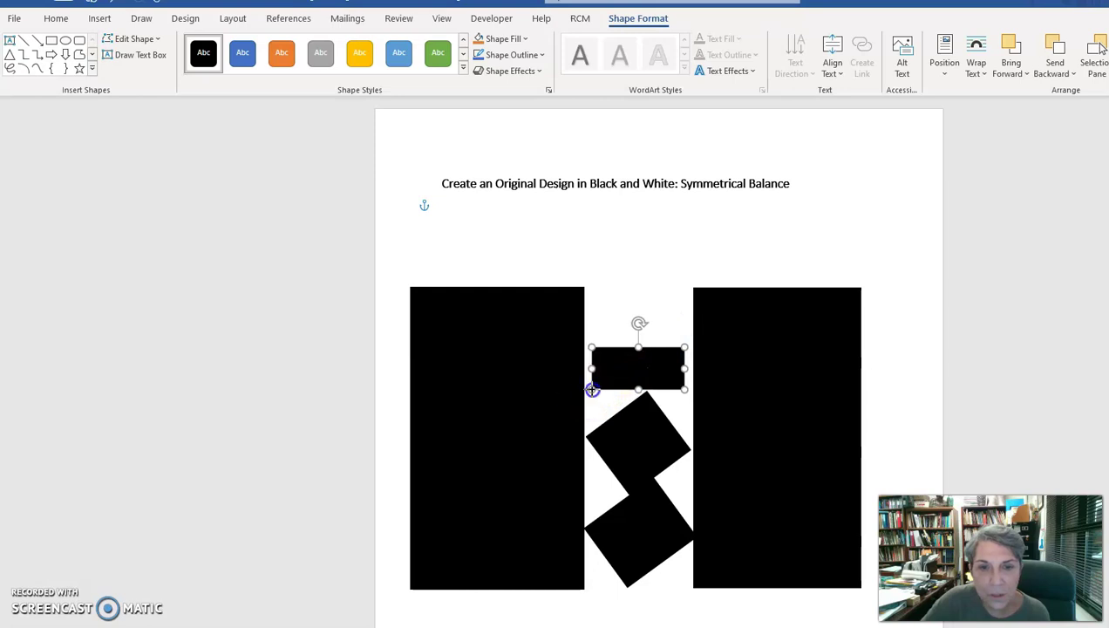
Flatten the bar a little more and stretch both its ends until they touch the tall rectangles.
drag(639, 347, 690, 372)
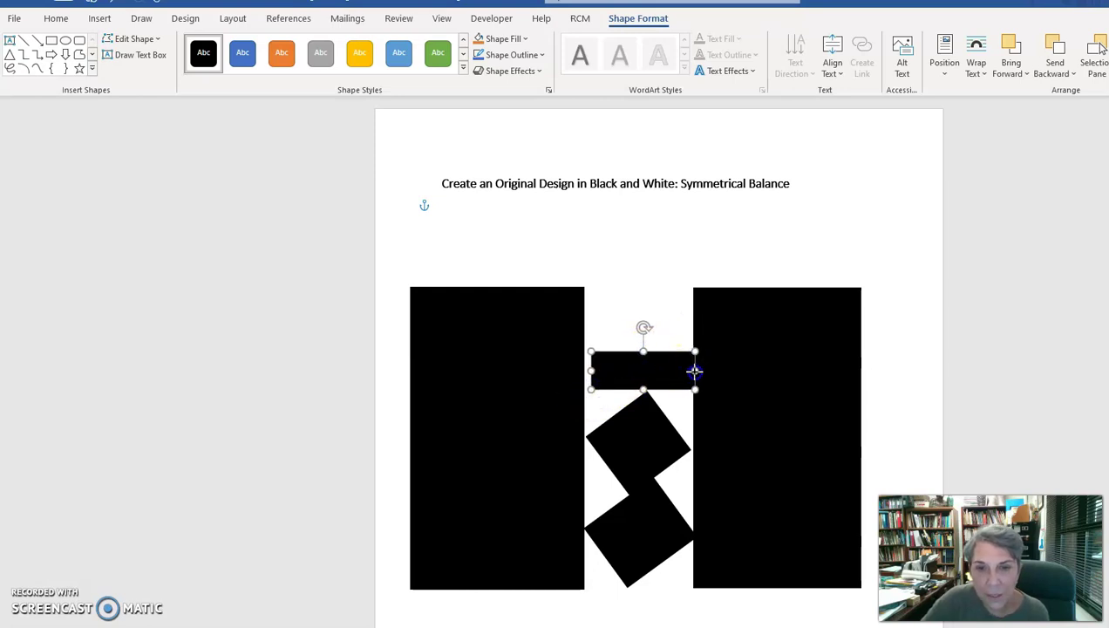
drag(590, 371, 584, 373)
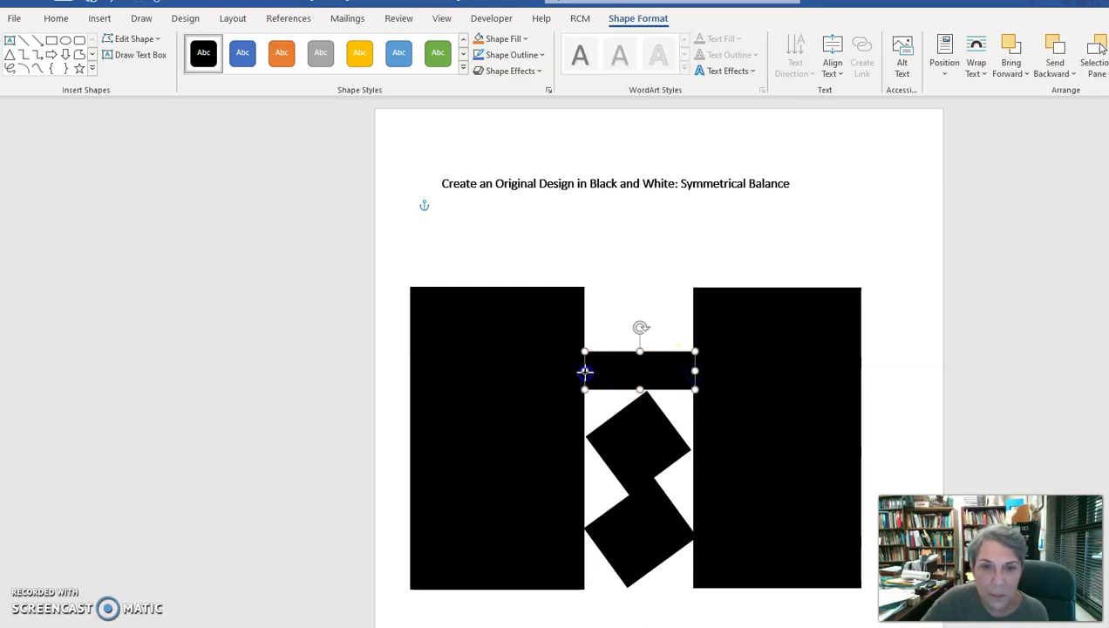
click(601, 296)
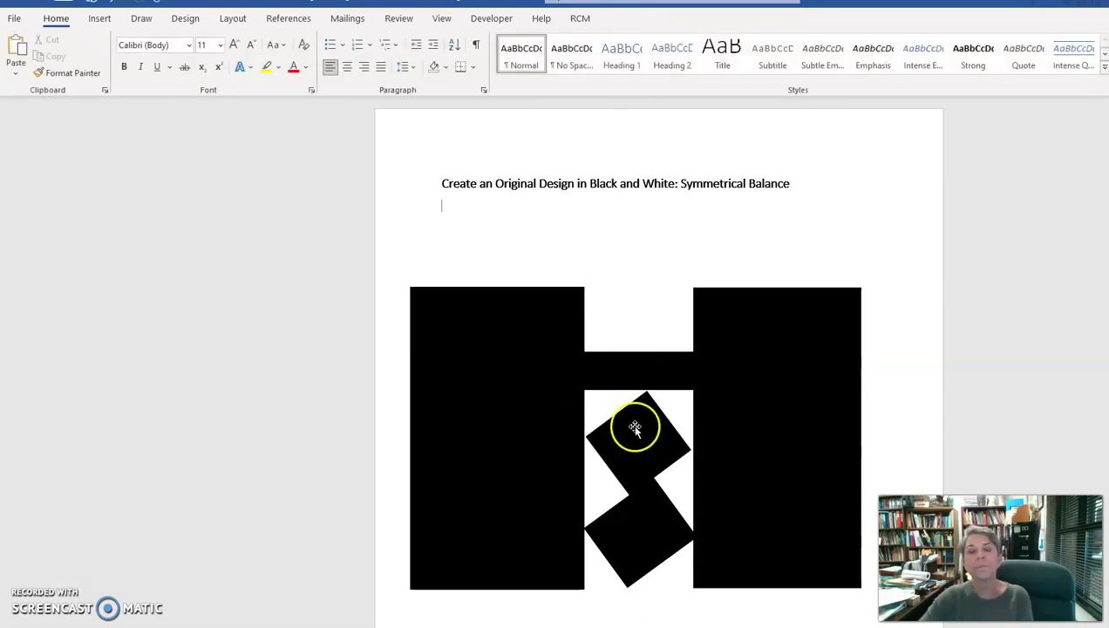
Nudge the horizontal bar down until it rests on the top corner of the upper tilted square.
click(645, 374)
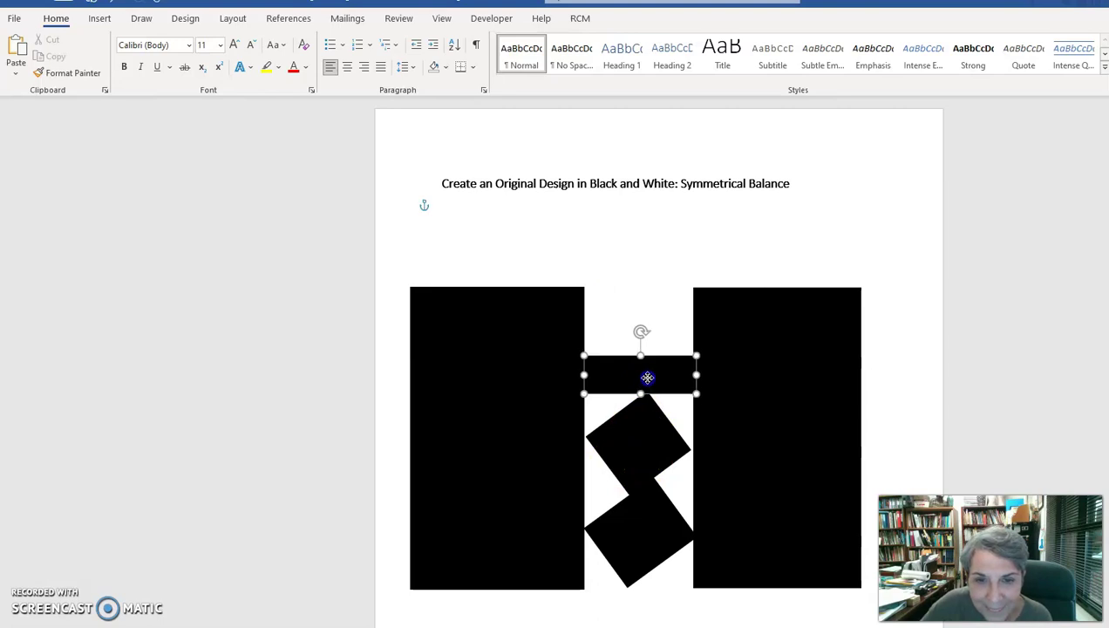
drag(647, 375, 647, 376)
click(639, 283)
click(678, 225)
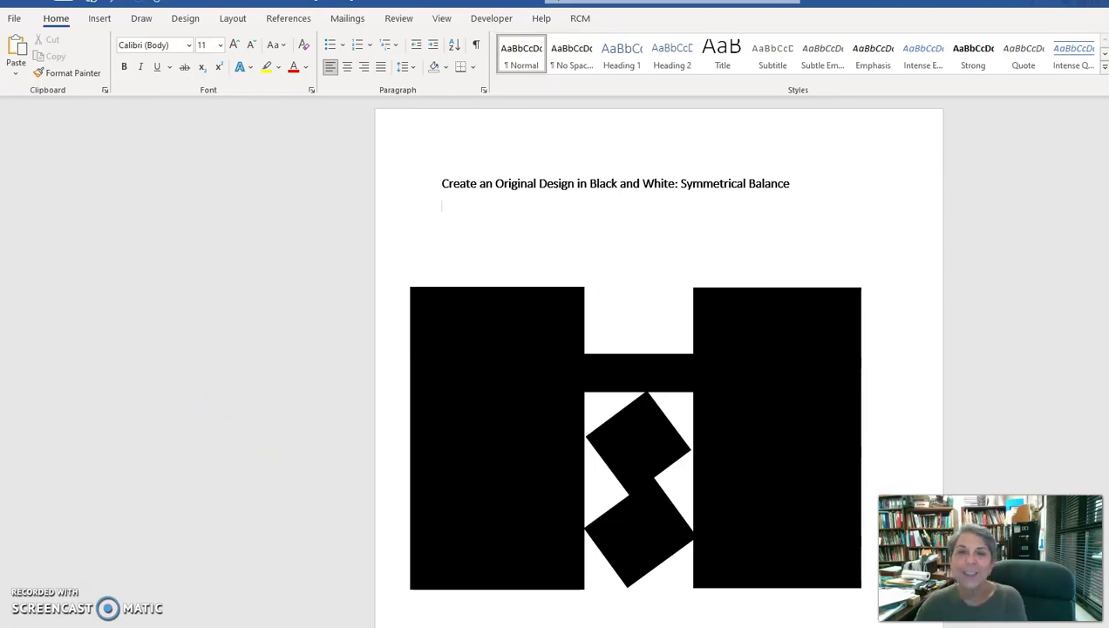
click(223, 307)
click(794, 151)
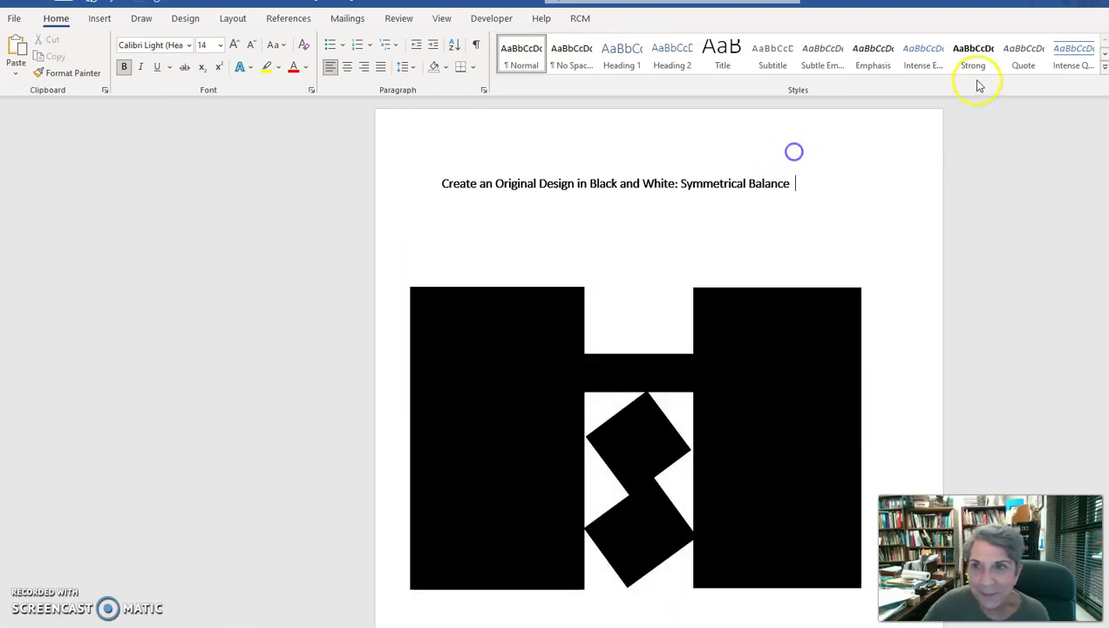